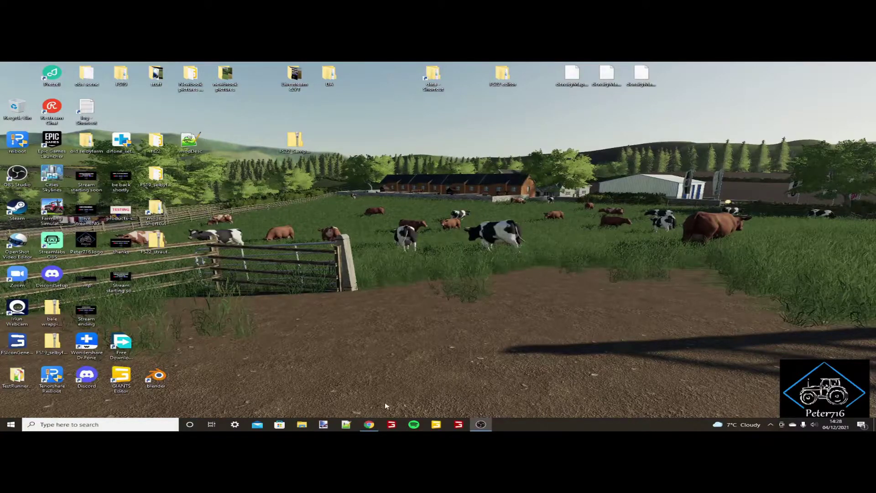
Review the available GIANTS Editor versions on the GDN Downloads page in Chrome, and return to the desktop
{"action": "left_click", "coordinate": [372, 424]}
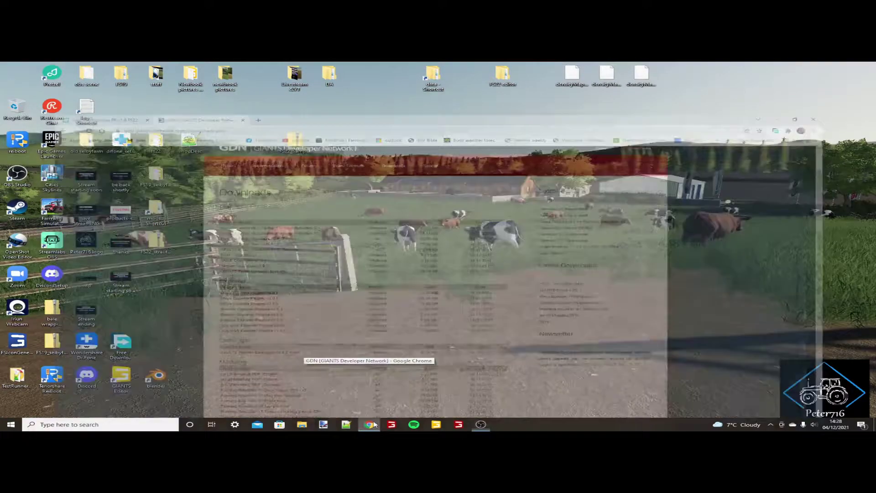
{"action": "scroll", "coordinate": [333, 161], "scroll_direction": "up", "scroll_amount": 1}
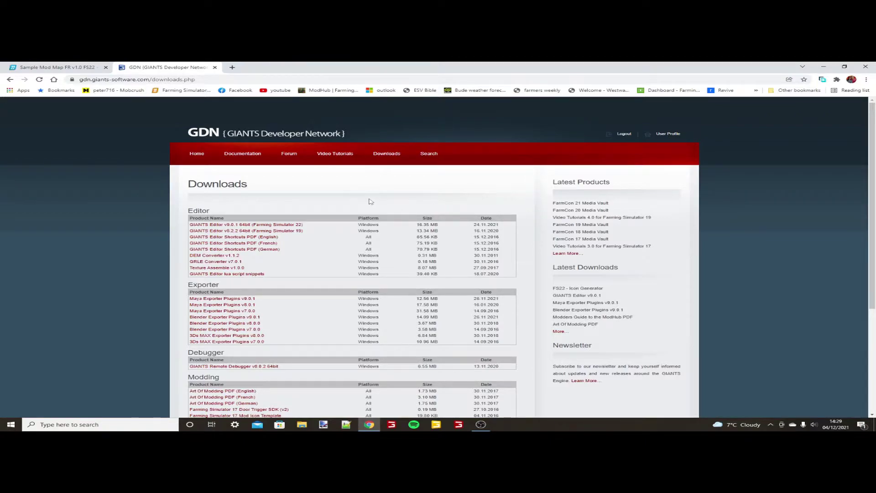
{"action": "scroll", "coordinate": [397, 199], "scroll_direction": "down", "scroll_amount": 1}
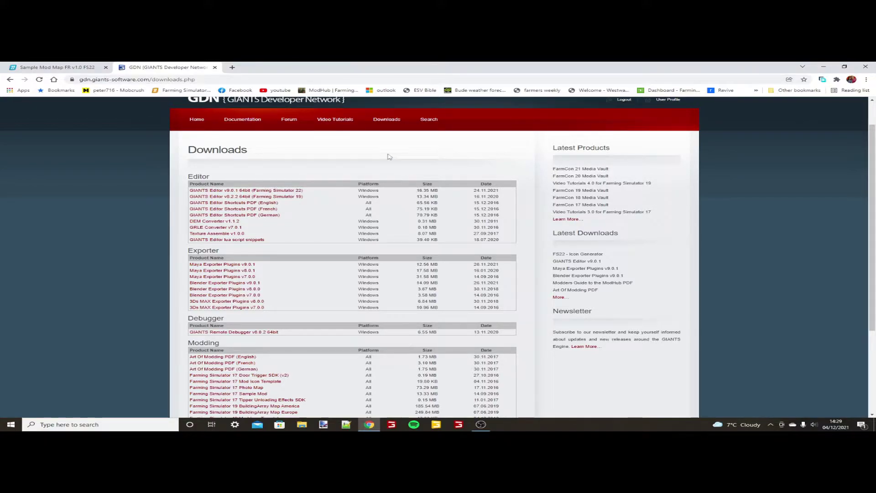
{"action": "left_click", "coordinate": [824, 67]}
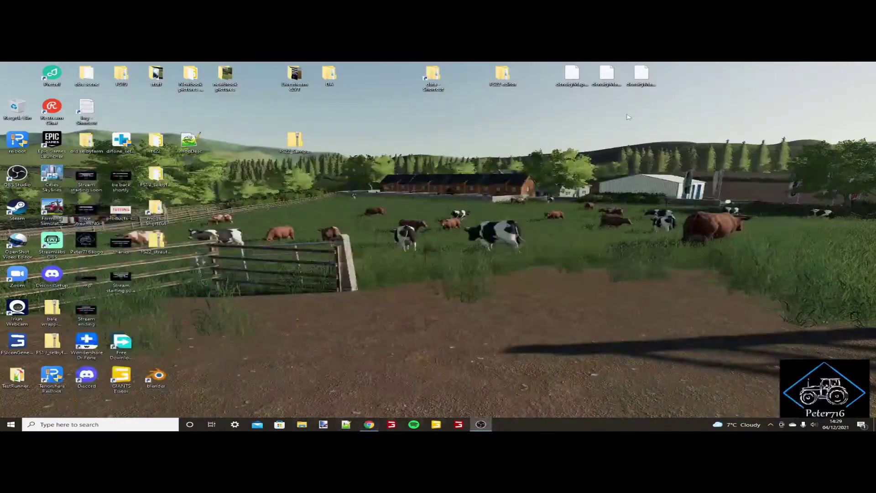
Extract the FS22_Sample_Mod_Map zip on the desktop into a folder of the same name
{"action": "left_click", "coordinate": [289, 159]}
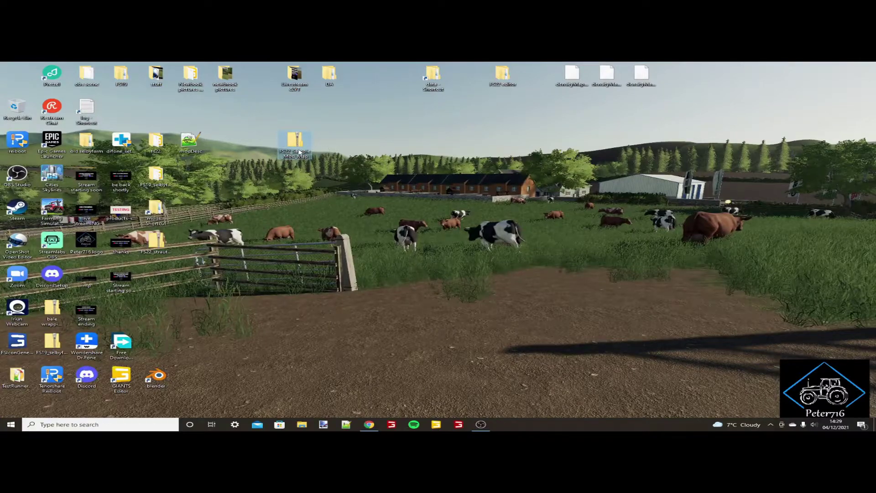
{"action": "left_click_drag", "start_coordinate": [299, 151], "coordinate": [303, 199]}
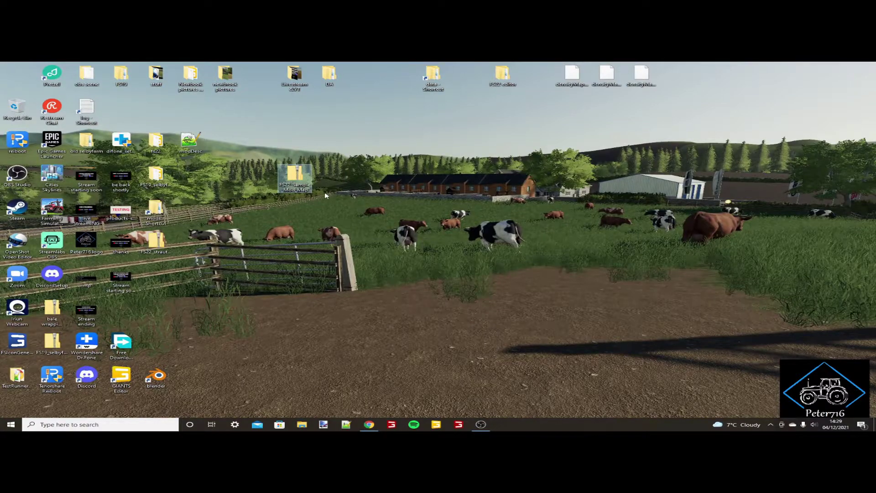
{"action": "right_click", "coordinate": [293, 188]}
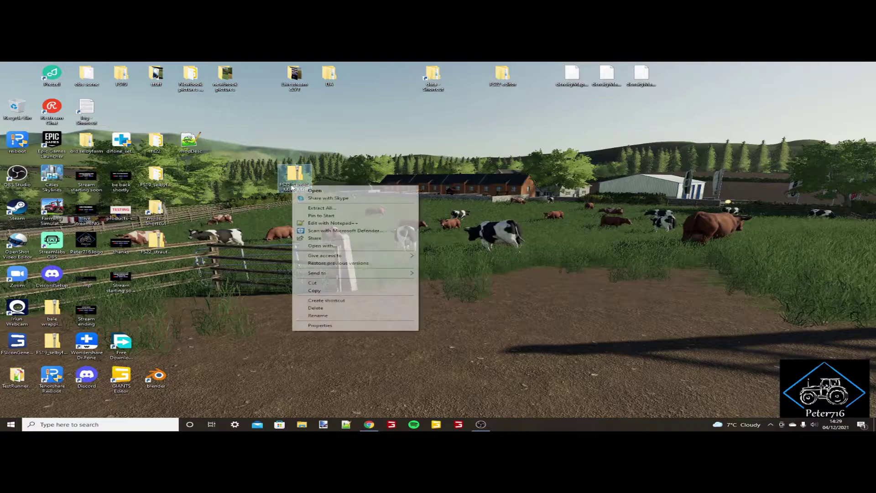
{"action": "left_click", "coordinate": [324, 209]}
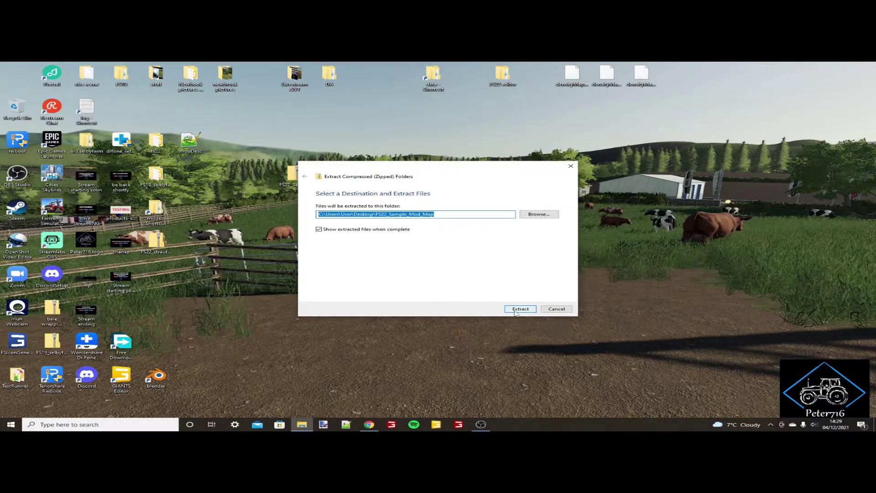
{"action": "left_click", "coordinate": [507, 313]}
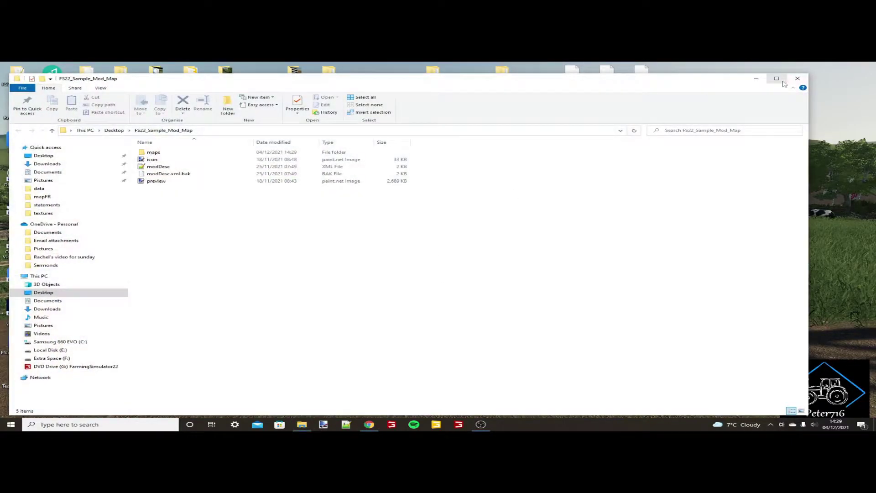
Place the extracted FS22_Sample_Mod_Map folder just above its zip on the desktop, moving the folder window out of the way
{"action": "left_click_drag", "start_coordinate": [665, 84], "coordinate": [796, 276]}
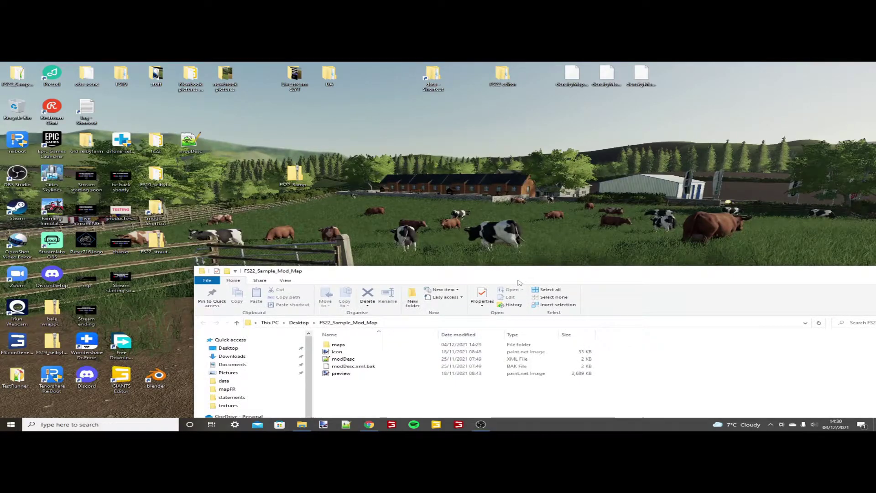
{"action": "left_click_drag", "start_coordinate": [553, 276], "coordinate": [732, 136]}
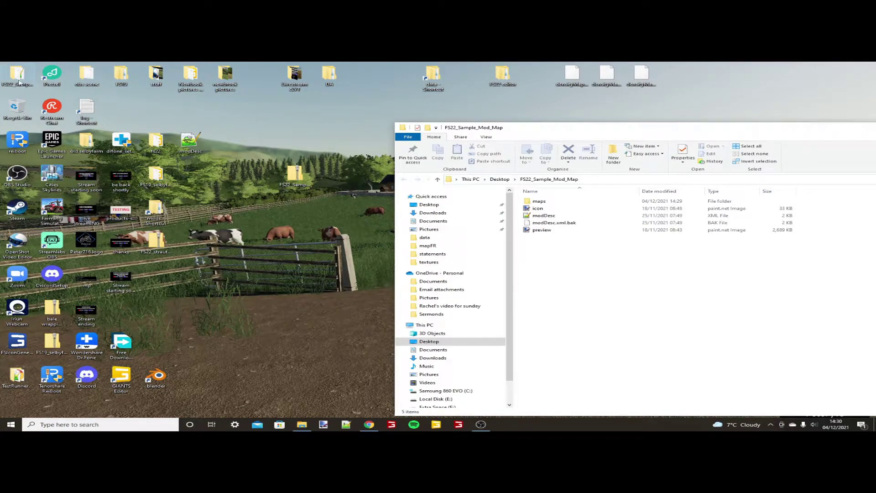
{"action": "left_click_drag", "start_coordinate": [19, 78], "coordinate": [297, 151]}
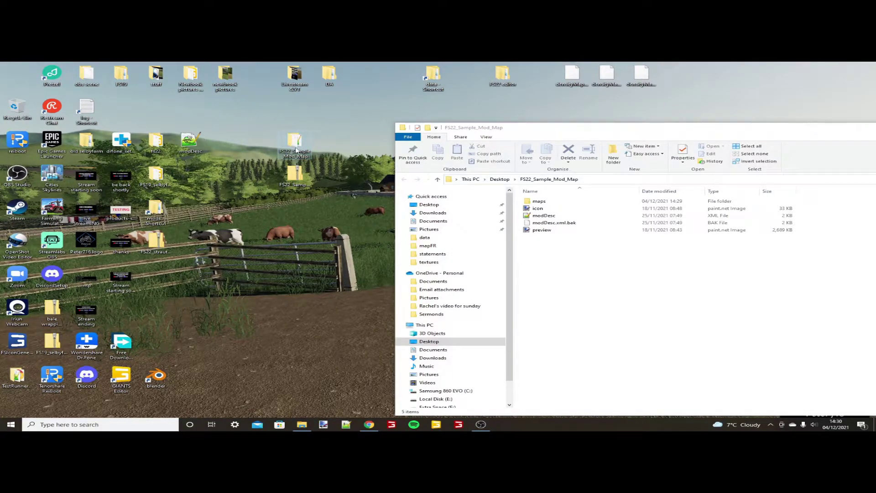
{"action": "left_click_drag", "start_coordinate": [602, 135], "coordinate": [447, 110]}
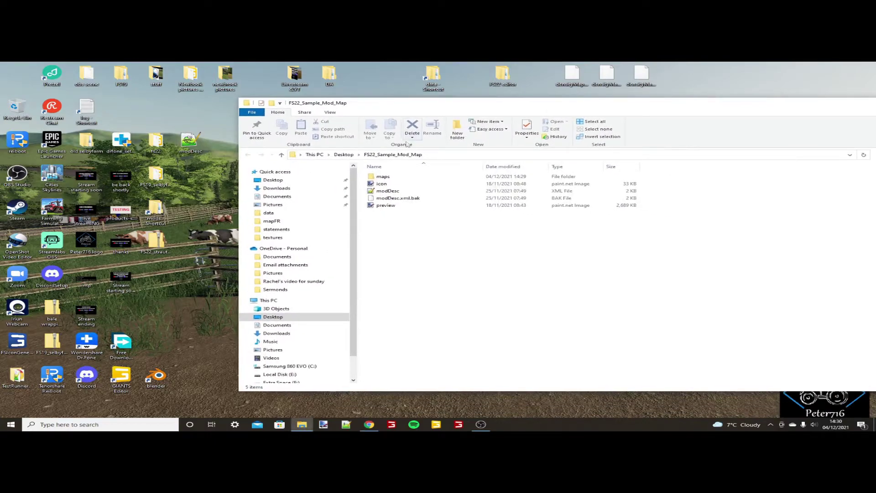
Open the map i3D file from the sample map's maps/mapFR folder in GIANTS Editor version 9.0.1
{"action": "double_click", "coordinate": [398, 178]}
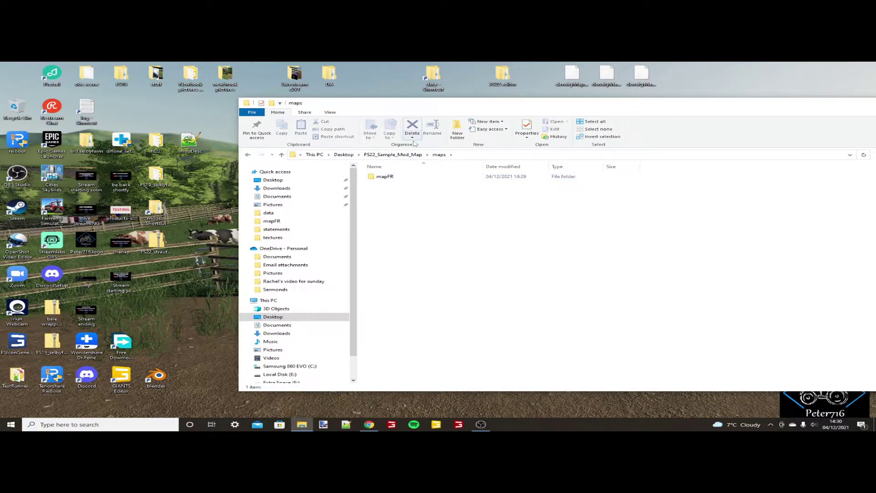
{"action": "double_click", "coordinate": [399, 178]}
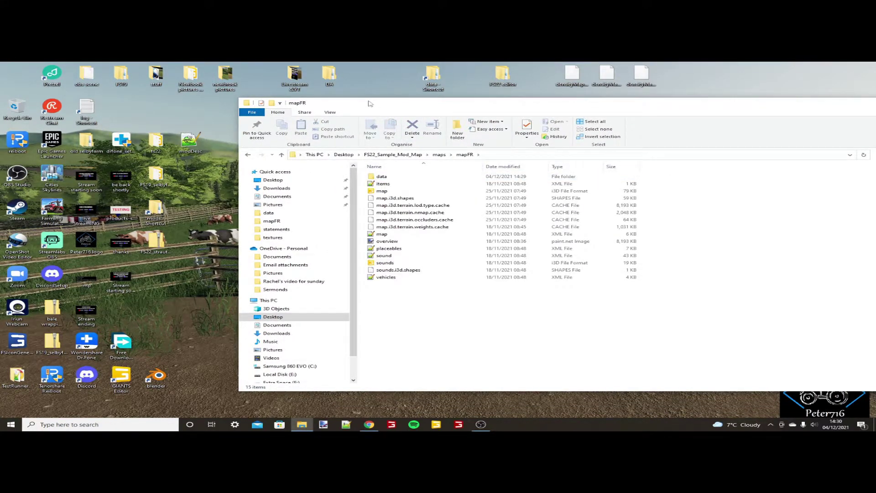
{"action": "left_click_drag", "start_coordinate": [369, 104], "coordinate": [286, 94]}
{"action": "left_click", "coordinate": [347, 181]}
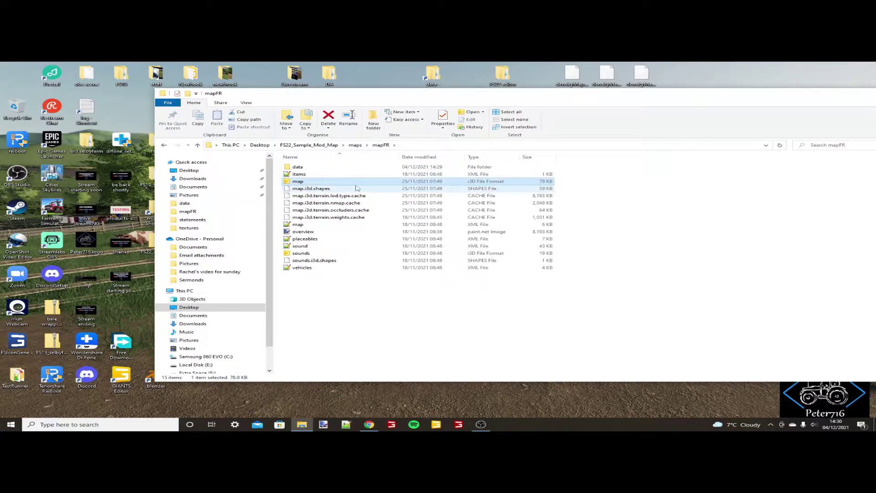
{"action": "double_click", "coordinate": [301, 181]}
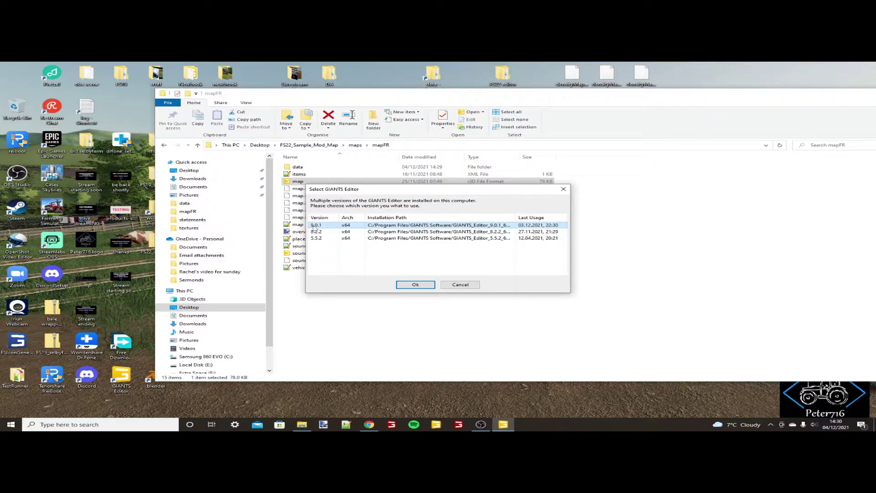
{"action": "left_click", "coordinate": [415, 285]}
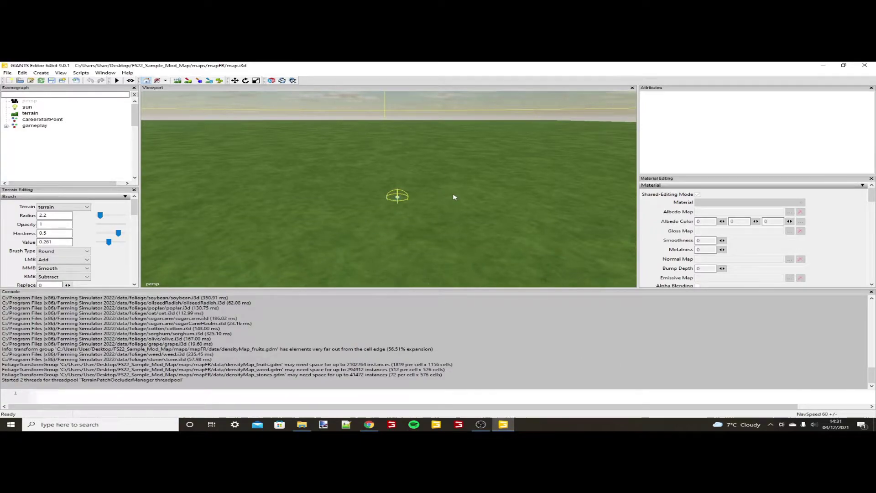
Survey the grass terrain from different angles and distances, out to the edge of the map
{"action": "mouse_move", "coordinate": [453, 197]}
{"action": "middle_mouse_down", "text": "alt"}
{"action": "mouse_move", "coordinate": [381, 229]}
{"action": "mouse_move", "coordinate": [461, 192]}
{"action": "mouse_move", "coordinate": [396, 229]}
{"action": "mouse_move", "coordinate": [479, 202]}
{"action": "mouse_move", "coordinate": [452, 214]}
{"action": "middle_mouse_up", "text": "alt"}
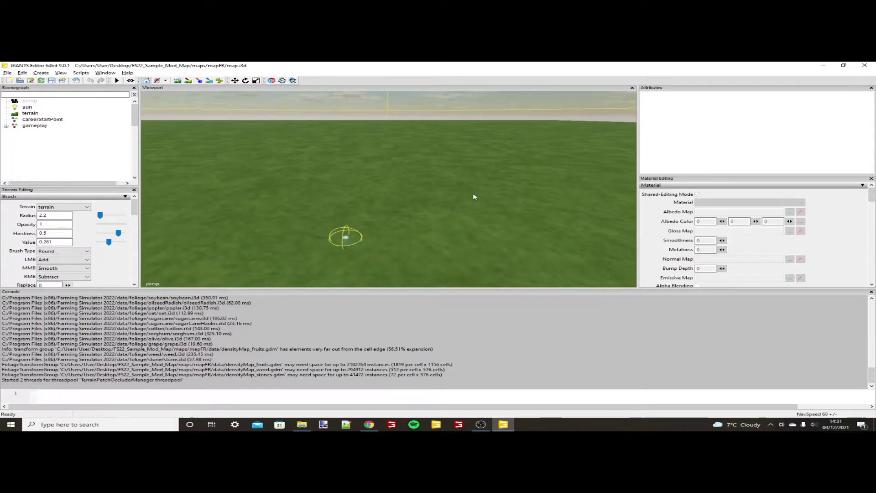
{"action": "mouse_move", "coordinate": [475, 197]}
{"action": "left_mouse_down", "text": "alt"}
{"action": "mouse_move", "coordinate": [397, 215]}
{"action": "mouse_move", "coordinate": [450, 223]}
{"action": "mouse_move", "coordinate": [447, 215]}
{"action": "left_mouse_up", "text": "alt"}
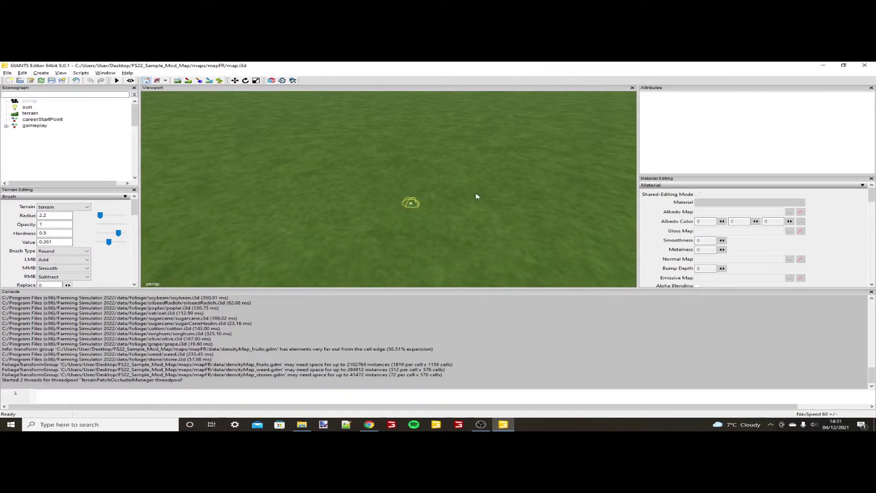
{"action": "key", "text": "alt"}
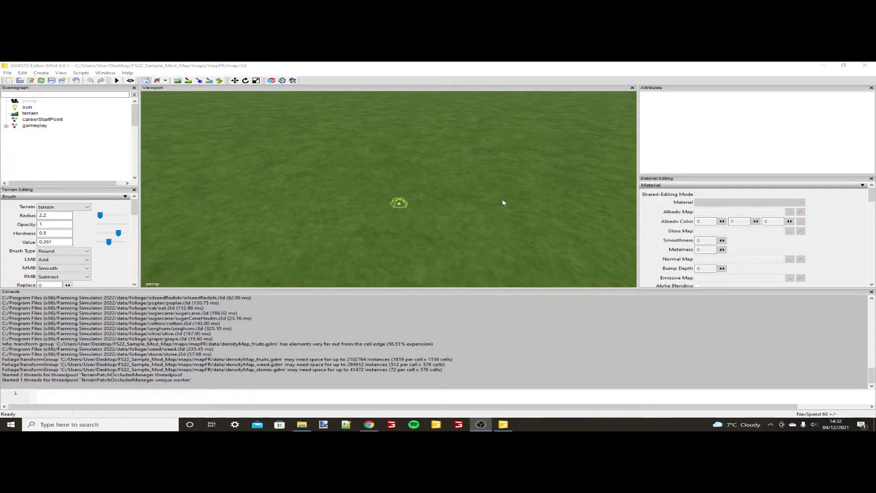
{"action": "left_click", "coordinate": [507, 202]}
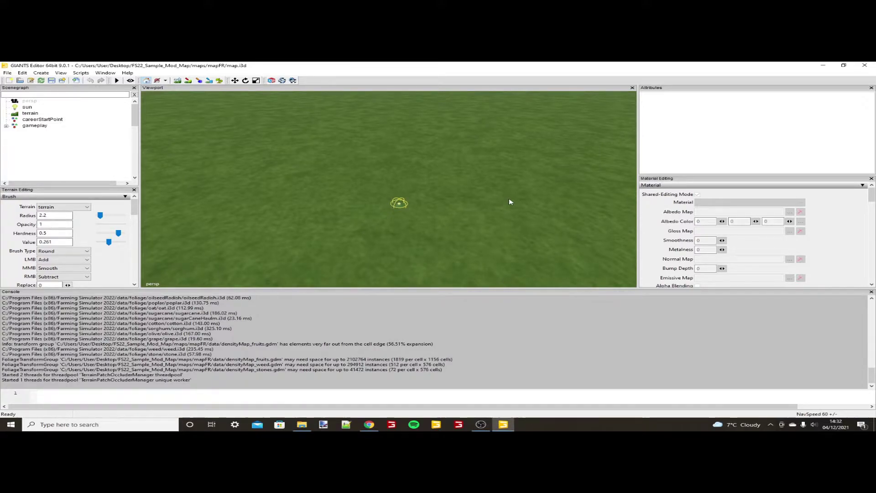
{"action": "left_click_drag", "start_coordinate": [511, 202], "coordinate": [481, 196], "text": "alt"}
{"action": "right_click_drag", "start_coordinate": [481, 196], "coordinate": [440, 178]}
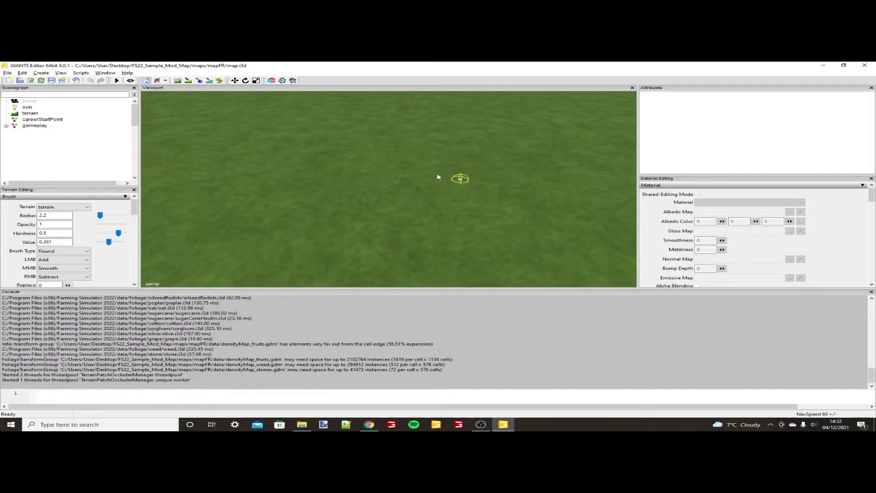
{"action": "right_click_drag", "start_coordinate": [362, 186], "coordinate": [349, 184]}
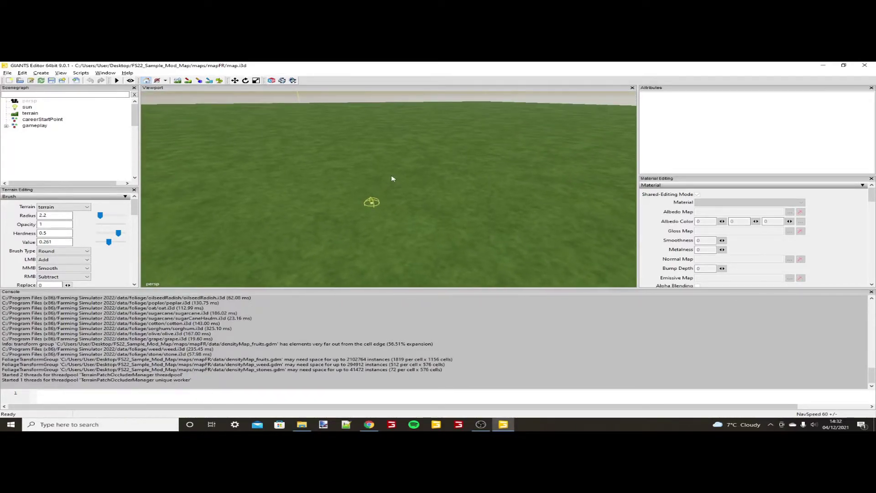
{"action": "left_click_drag", "start_coordinate": [308, 185], "coordinate": [571, 169], "text": "alt"}
{"action": "right_click_drag", "start_coordinate": [572, 171], "coordinate": [368, 180]}
{"action": "left_click_drag", "start_coordinate": [440, 180], "coordinate": [373, 193], "text": "alt"}
{"action": "right_click_drag", "start_coordinate": [373, 193], "coordinate": [260, 228]}
{"action": "right_click_drag", "start_coordinate": [345, 202], "coordinate": [219, 221]}
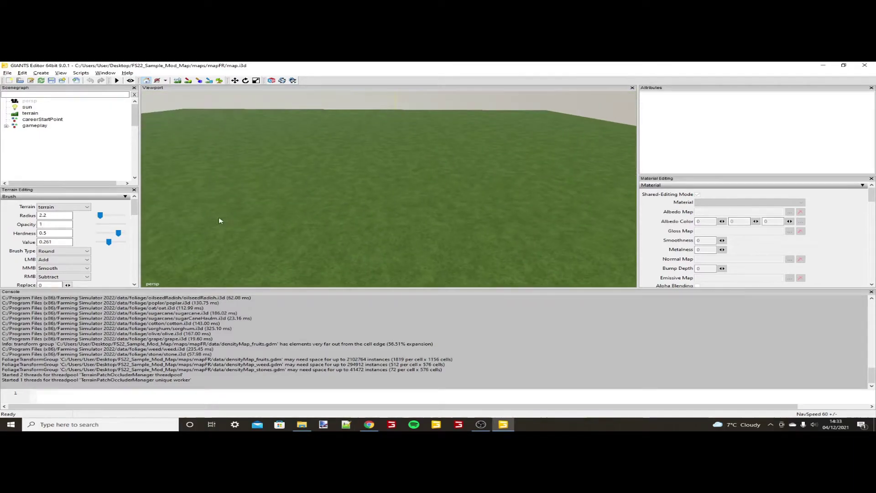
{"action": "mouse_move", "coordinate": [282, 225]}
{"action": "right_mouse_down"}
{"action": "mouse_move", "coordinate": [399, 191]}
{"action": "mouse_move", "coordinate": [528, 134]}
{"action": "mouse_move", "coordinate": [278, 248]}
{"action": "mouse_move", "coordinate": [397, 221]}
{"action": "mouse_move", "coordinate": [532, 148]}
{"action": "mouse_move", "coordinate": [300, 248]}
{"action": "mouse_move", "coordinate": [467, 201]}
{"action": "mouse_move", "coordinate": [440, 113]}
{"action": "mouse_move", "coordinate": [358, 224]}
{"action": "mouse_move", "coordinate": [480, 105]}
{"action": "mouse_move", "coordinate": [453, 138]}
{"action": "mouse_move", "coordinate": [477, 118]}
{"action": "mouse_move", "coordinate": [256, 218]}
{"action": "mouse_move", "coordinate": [395, 174]}
{"action": "mouse_move", "coordinate": [277, 245]}
{"action": "mouse_move", "coordinate": [415, 192]}
{"action": "mouse_move", "coordinate": [335, 157]}
{"action": "mouse_move", "coordinate": [231, 182]}
{"action": "mouse_move", "coordinate": [481, 219]}
{"action": "mouse_move", "coordinate": [299, 201]}
{"action": "mouse_move", "coordinate": [336, 215]}
{"action": "mouse_move", "coordinate": [527, 229]}
{"action": "mouse_move", "coordinate": [409, 262]}
{"action": "mouse_move", "coordinate": [422, 228]}
{"action": "mouse_move", "coordinate": [514, 193]}
{"action": "mouse_move", "coordinate": [456, 192]}
{"action": "right_mouse_up"}
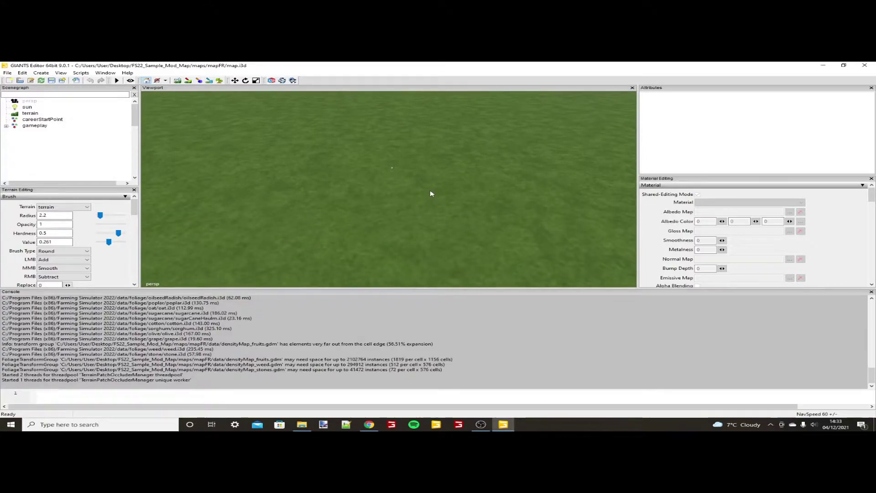
Find the shopping-basket marker on the terrain and select its point light
{"action": "scroll", "coordinate": [442, 209], "scroll_direction": "up", "scroll_amount": 3}
{"action": "scroll", "coordinate": [437, 209], "scroll_direction": "down", "scroll_amount": 3}
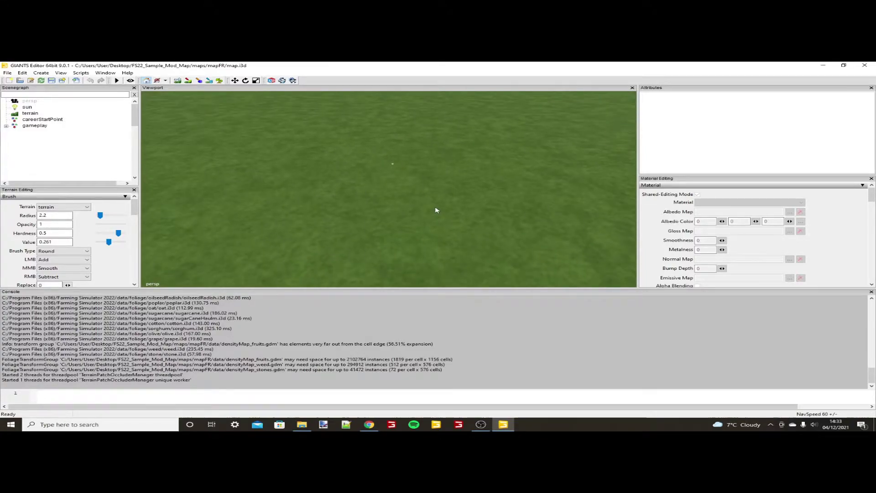
{"action": "scroll", "coordinate": [395, 205], "scroll_direction": "up", "scroll_amount": 4}
{"action": "right_click_drag", "start_coordinate": [449, 184], "coordinate": [404, 194]}
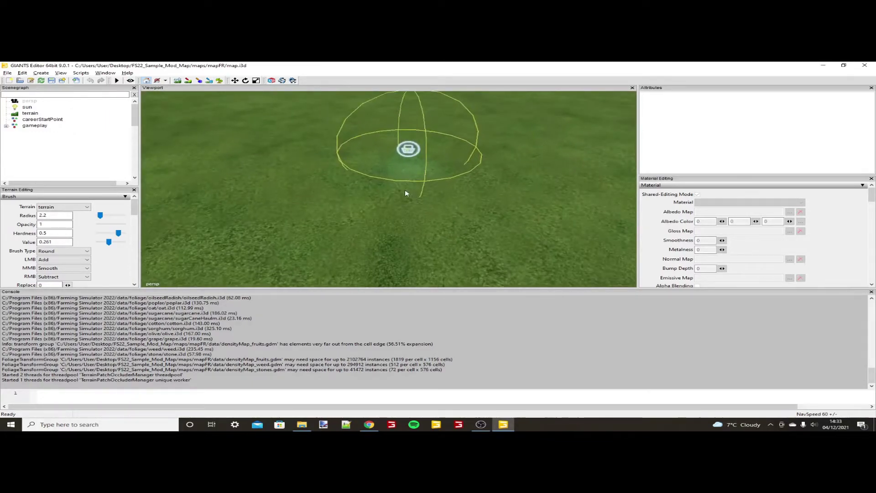
{"action": "left_click", "coordinate": [411, 150]}
Inspect the shop marker from near and far, and select its parent vehicleShopTrigger object in the scene hierarchy
{"action": "scroll", "coordinate": [409, 174], "scroll_direction": "down", "scroll_amount": 3}
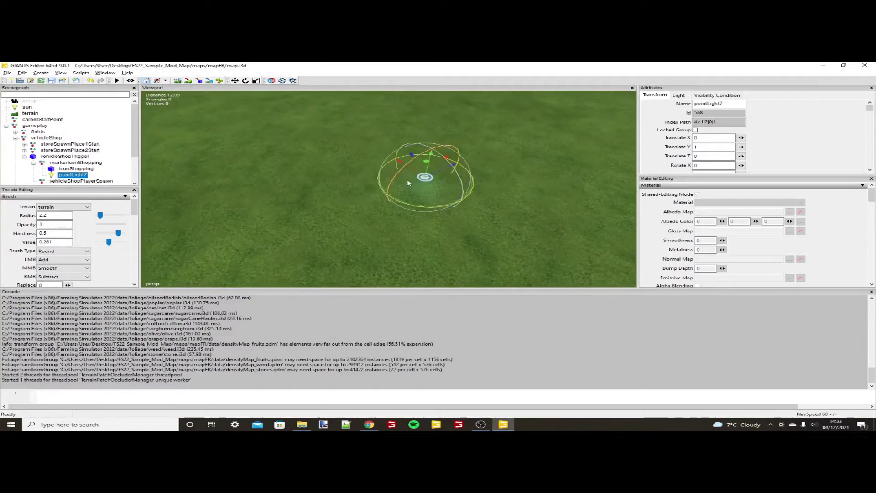
{"action": "scroll", "coordinate": [409, 183], "scroll_direction": "up", "scroll_amount": 5}
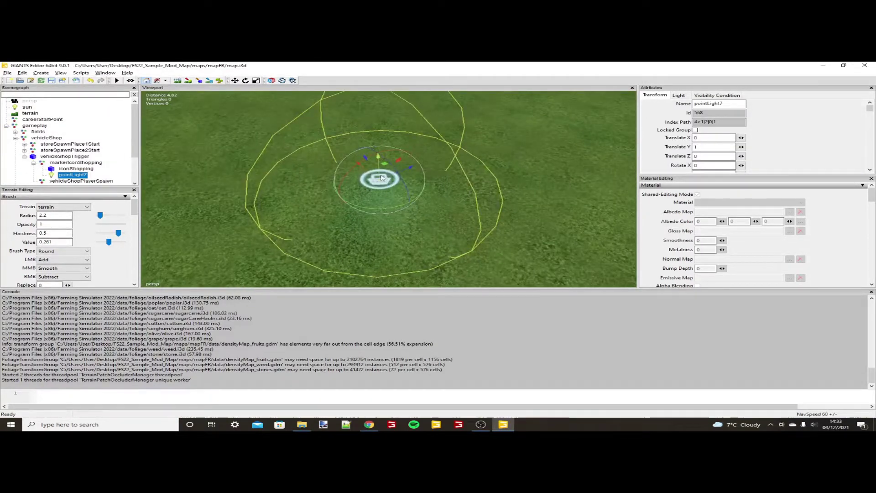
{"action": "scroll", "coordinate": [315, 206], "scroll_direction": "down", "scroll_amount": 8}
{"action": "scroll", "coordinate": [374, 184], "scroll_direction": "up", "scroll_amount": 10}
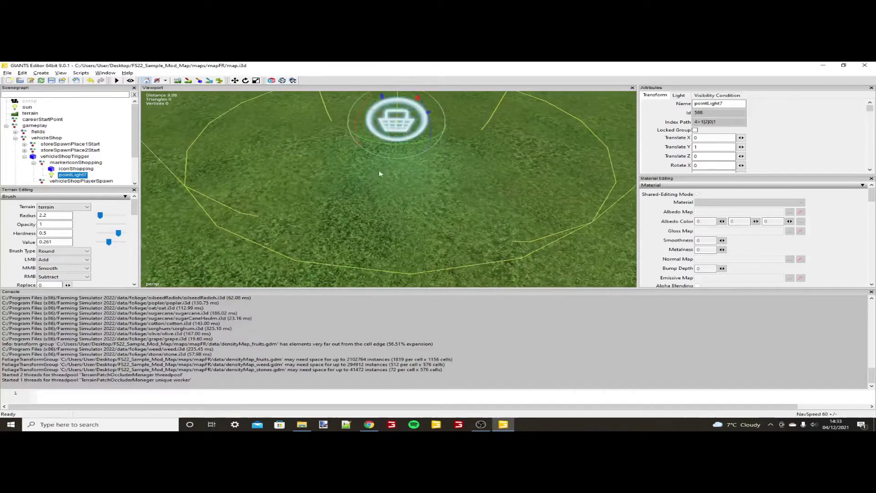
{"action": "scroll", "coordinate": [382, 174], "scroll_direction": "down", "scroll_amount": 3}
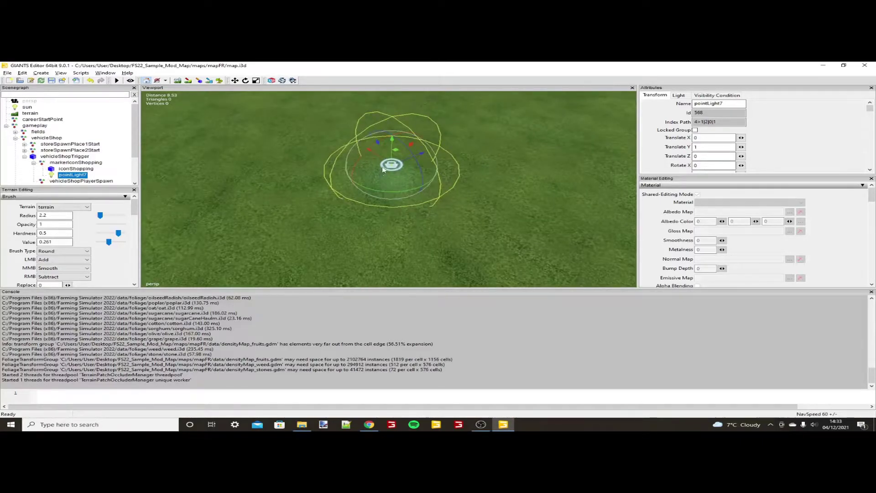
{"action": "scroll", "coordinate": [365, 177], "scroll_direction": "down", "scroll_amount": 1}
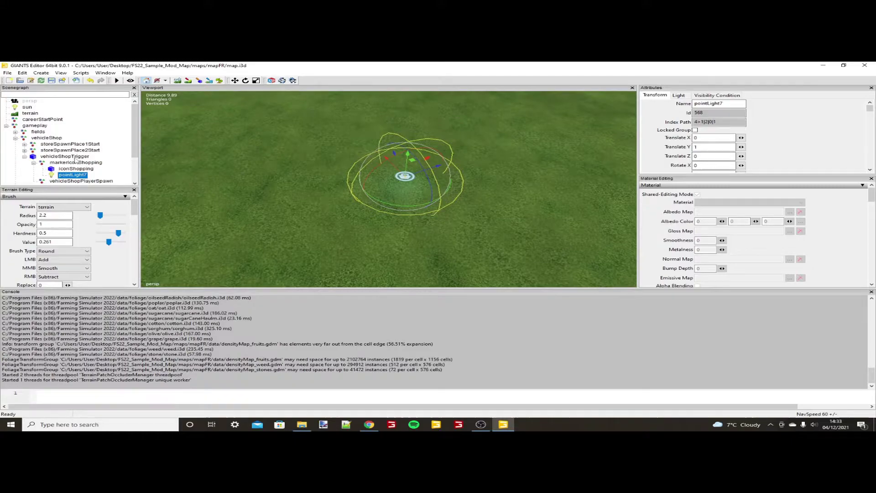
{"action": "left_click_drag", "start_coordinate": [135, 141], "coordinate": [140, 156]}
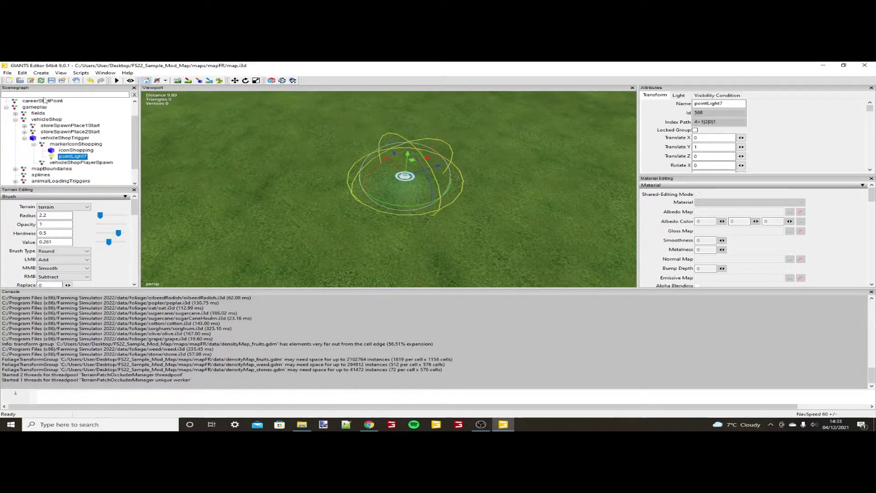
{"action": "left_click", "coordinate": [64, 138]}
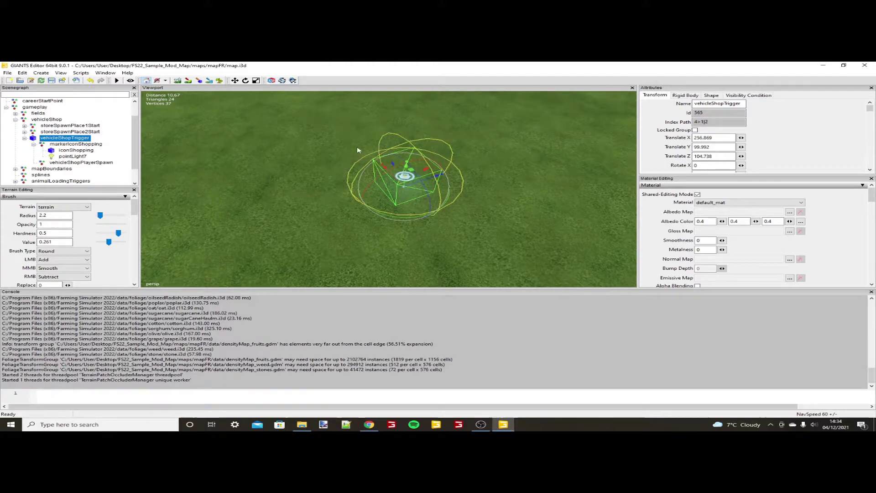
Move the vehicleShopTrigger freehand across the grass to about X 257.653, Y 100.06, Z 105.546
{"action": "middle_click_drag", "start_coordinate": [307, 172], "coordinate": [294, 172], "text": "alt"}
{"action": "left_click_drag", "start_coordinate": [358, 177], "coordinate": [333, 181], "text": "alt"}
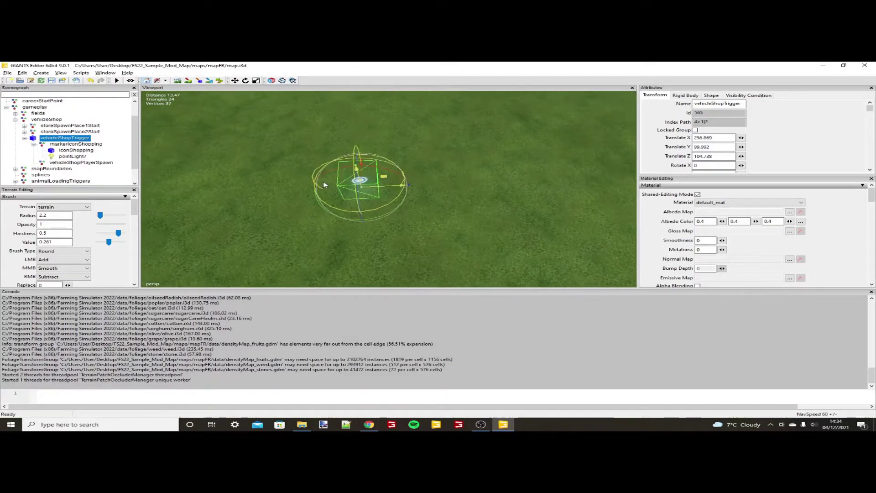
{"action": "scroll", "coordinate": [331, 183], "scroll_direction": "up", "scroll_amount": 2}
{"action": "right_click_drag", "start_coordinate": [332, 182], "coordinate": [380, 179]}
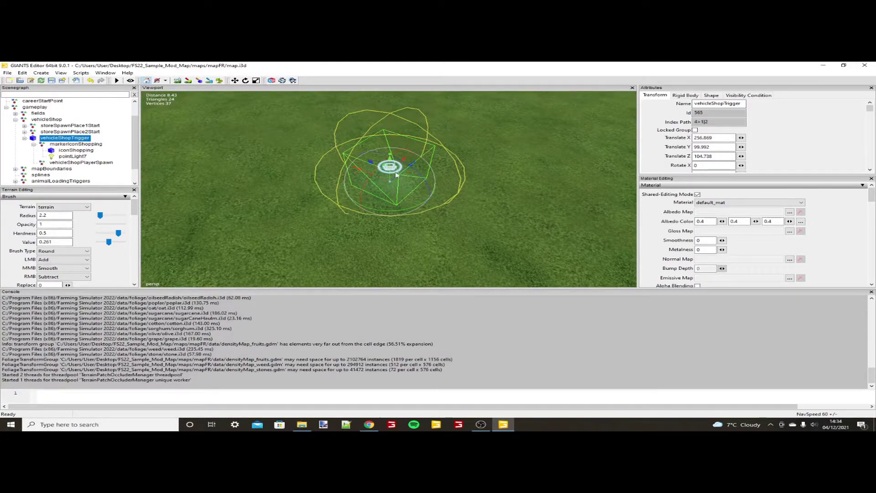
{"action": "mouse_move", "coordinate": [379, 179]}
{"action": "left_mouse_down"}
{"action": "mouse_move", "coordinate": [317, 164]}
{"action": "mouse_move", "coordinate": [267, 138]}
{"action": "mouse_move", "coordinate": [426, 183]}
{"action": "mouse_move", "coordinate": [365, 173]}
{"action": "mouse_move", "coordinate": [336, 207]}
{"action": "mouse_move", "coordinate": [475, 141]}
{"action": "mouse_move", "coordinate": [387, 162]}
{"action": "mouse_move", "coordinate": [385, 145]}
{"action": "mouse_move", "coordinate": [310, 159]}
{"action": "mouse_move", "coordinate": [294, 143]}
{"action": "mouse_move", "coordinate": [374, 171]}
{"action": "left_mouse_up"}
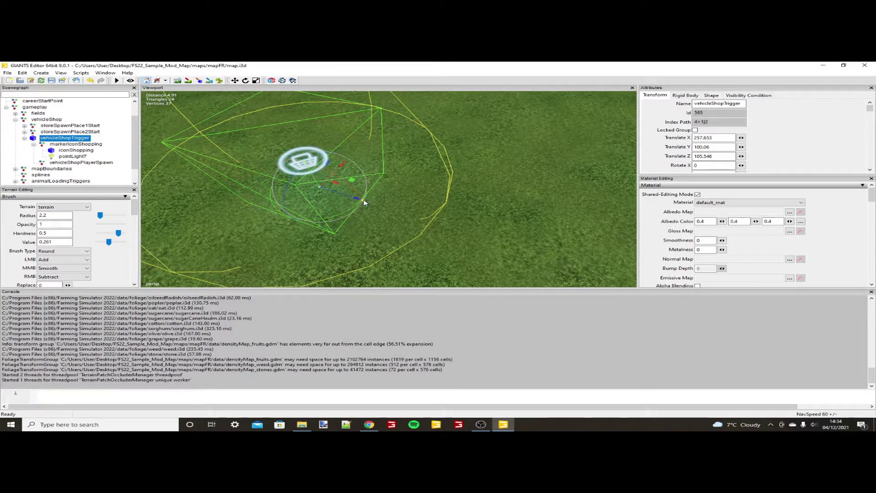
Try resizing the vehicleShopTrigger freehand along its Z axis to about 1.099, and set Scale Z to 1
{"action": "mouse_move", "coordinate": [363, 202]}
{"action": "left_mouse_down"}
{"action": "mouse_move", "coordinate": [469, 222]}
{"action": "mouse_move", "coordinate": [293, 189]}
{"action": "mouse_move", "coordinate": [366, 200]}
{"action": "left_mouse_up"}
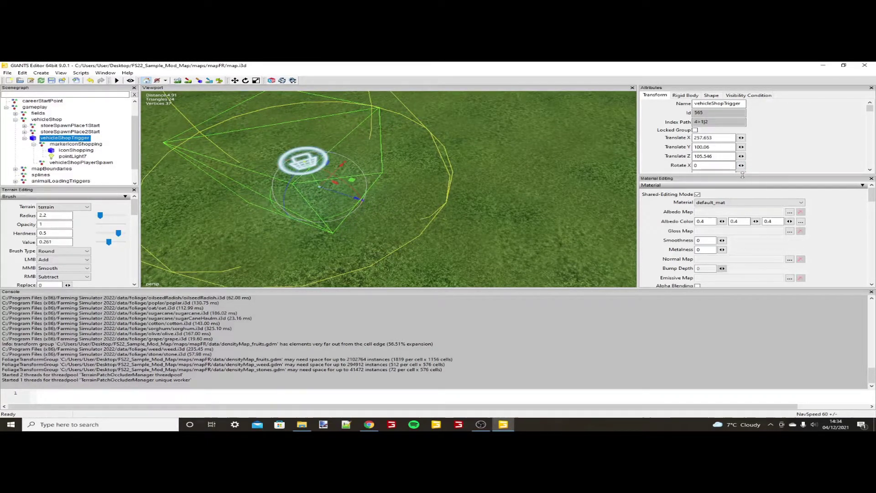
{"action": "left_click_drag", "start_coordinate": [743, 176], "coordinate": [743, 217]}
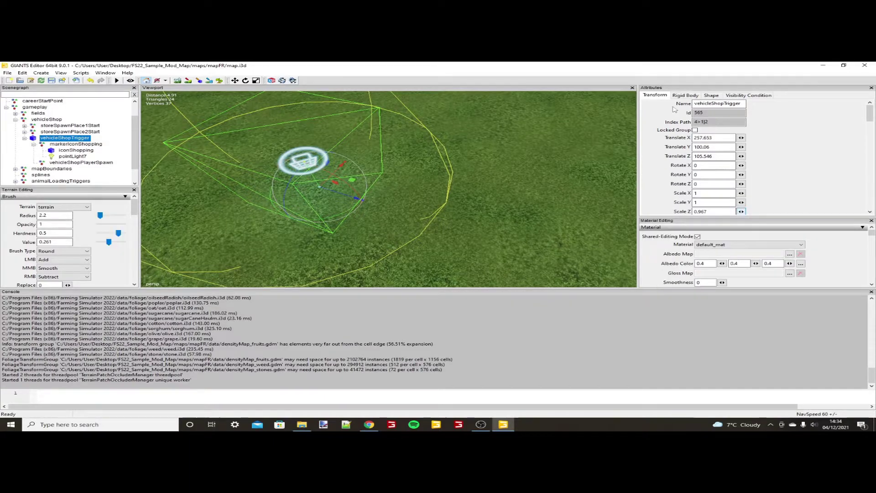
{"action": "scroll", "coordinate": [711, 164], "scroll_direction": "down", "scroll_amount": 3}
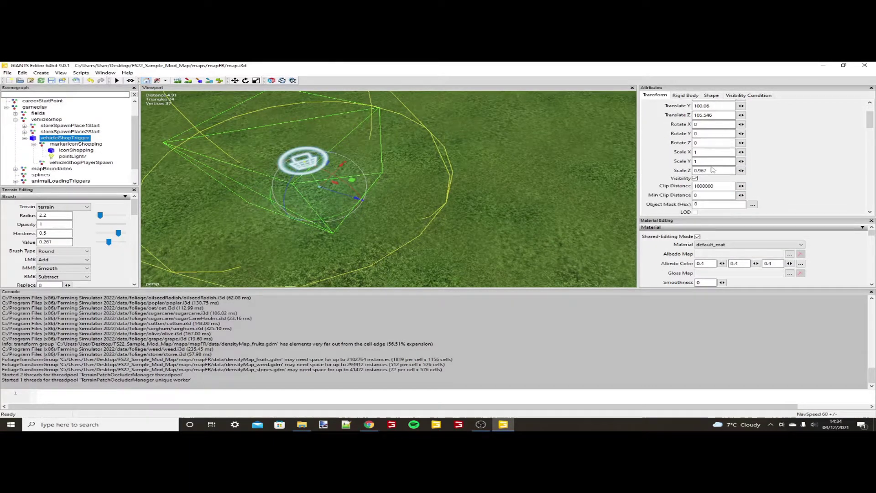
{"action": "scroll", "coordinate": [710, 162], "scroll_direction": "down", "scroll_amount": 2}
{"action": "mouse_move", "coordinate": [364, 201]}
{"action": "left_mouse_down"}
{"action": "mouse_move", "coordinate": [402, 208]}
{"action": "mouse_move", "coordinate": [374, 200]}
{"action": "left_mouse_up"}
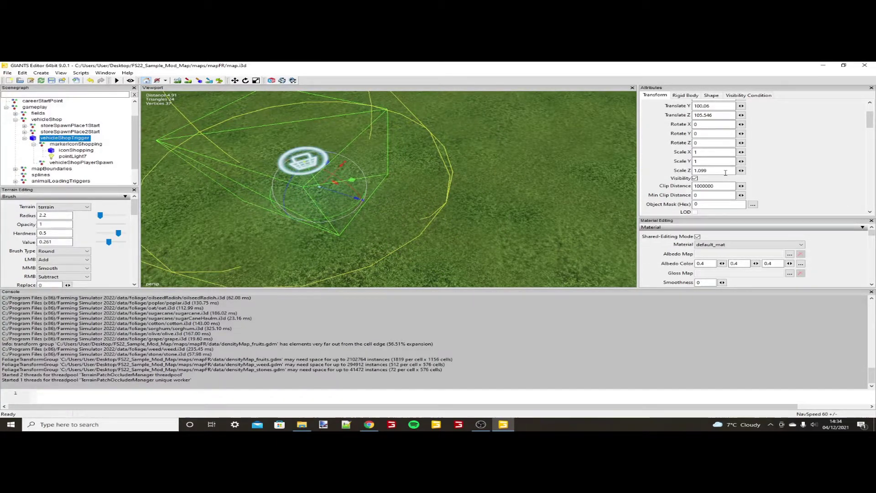
{"action": "type", "text": "1"}
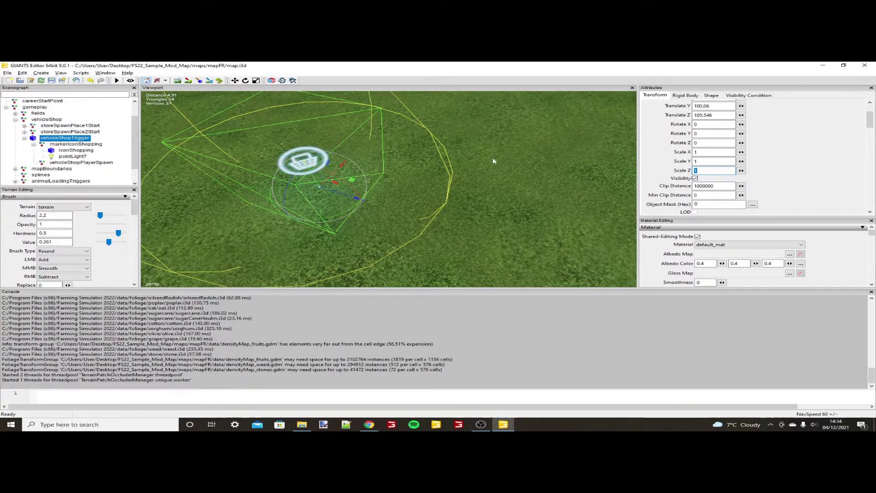
Move the vehicleShopTrigger along its X axis to about 260.252 and display its translate values
{"action": "right_click_drag", "start_coordinate": [493, 161], "coordinate": [563, 178], "text": "alt"}
{"action": "middle_click_drag", "start_coordinate": [479, 170], "coordinate": [528, 186], "text": "alt"}
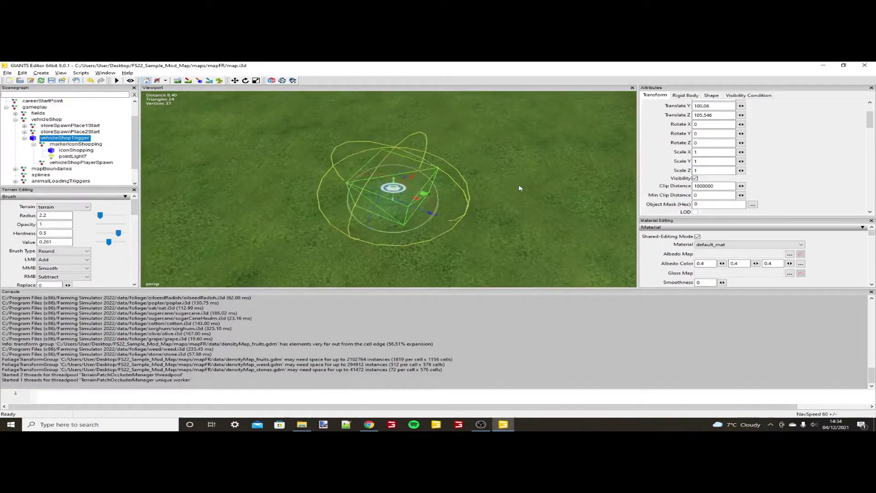
{"action": "scroll", "coordinate": [520, 188], "scroll_direction": "up", "scroll_amount": 3}
{"action": "left_click_drag", "start_coordinate": [522, 188], "coordinate": [531, 171], "text": "alt"}
{"action": "scroll", "coordinate": [528, 172], "scroll_direction": "down", "scroll_amount": 4}
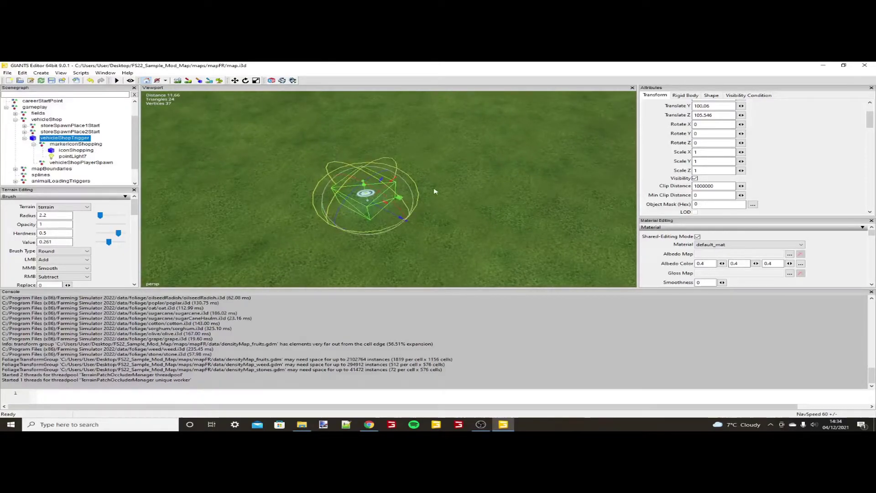
{"action": "left_click_drag", "start_coordinate": [384, 190], "coordinate": [450, 147]}
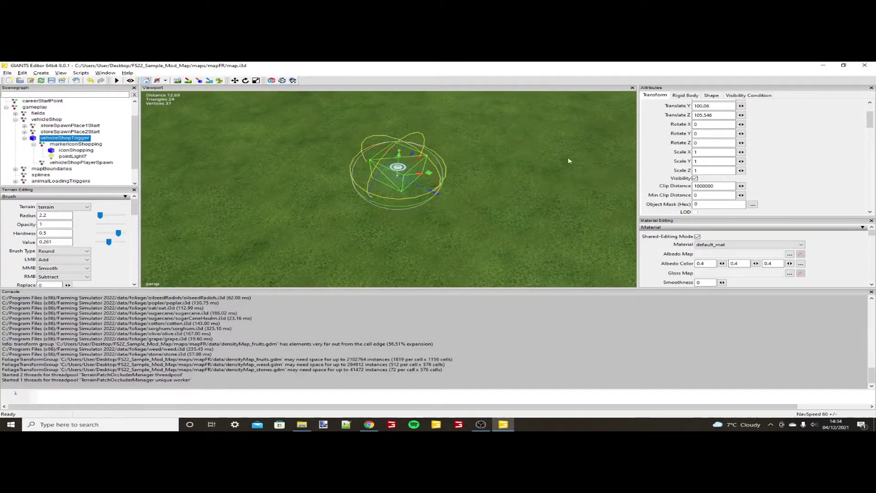
{"action": "left_click_drag", "start_coordinate": [871, 121], "coordinate": [870, 115]}
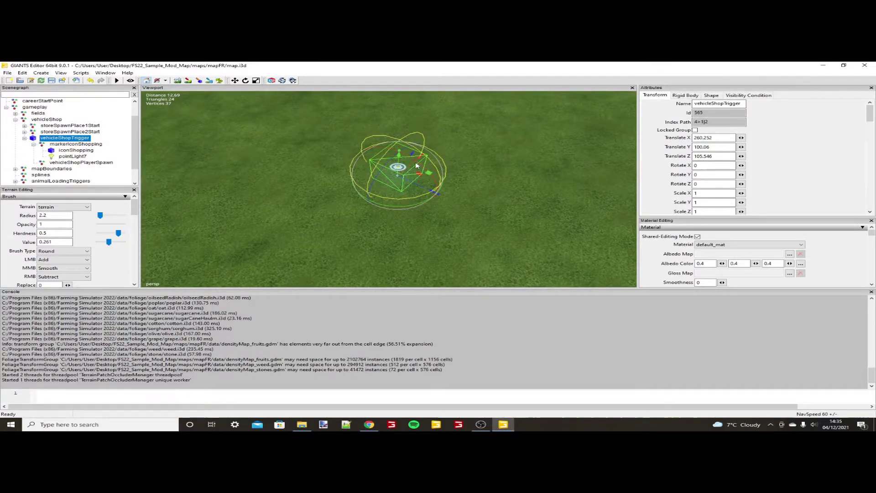
Reposition the vehicleShopTrigger freehand to about X 258.339, Z 106.848 and adjust its height to about Y 100.028
{"action": "left_click_drag", "start_coordinate": [412, 167], "coordinate": [490, 172]}
{"action": "scroll", "coordinate": [490, 172], "scroll_direction": "up", "scroll_amount": 2}
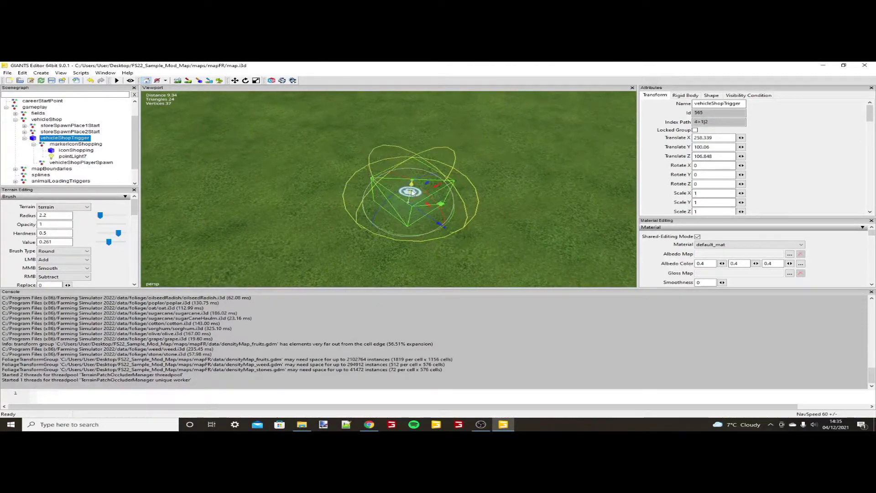
{"action": "left_click_drag", "start_coordinate": [412, 190], "coordinate": [412, 190]}
{"action": "scroll", "coordinate": [494, 189], "scroll_direction": "up", "scroll_amount": 1}
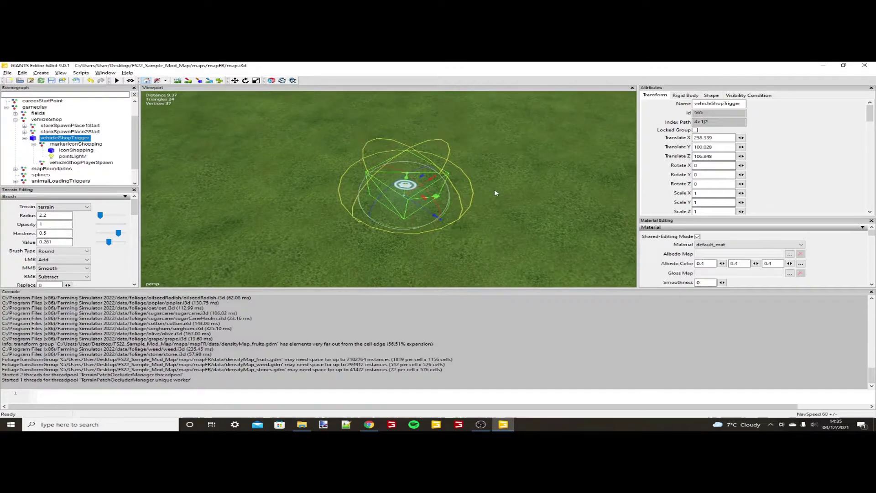
Rotate the vehicleShopTrigger freehand to about X -3.286, Y 35.217 and Z -5.685 degrees
{"action": "scroll", "coordinate": [408, 221], "scroll_direction": "up", "scroll_amount": 3}
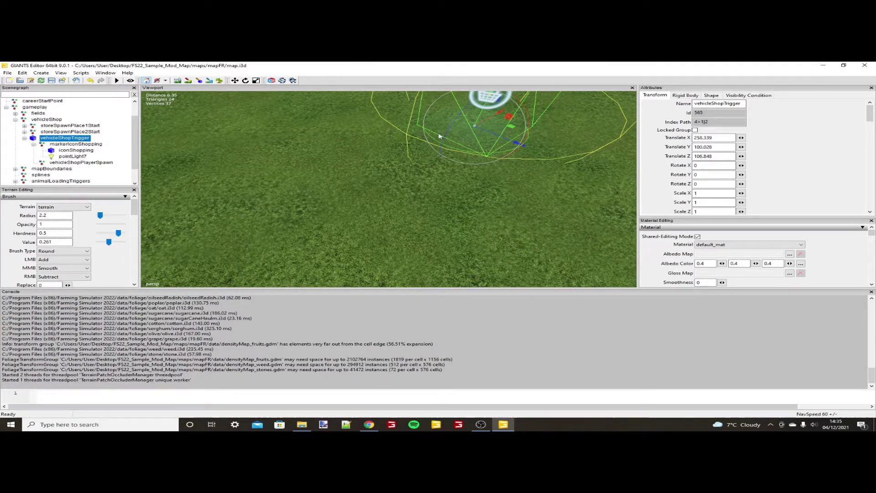
{"action": "left_click_drag", "start_coordinate": [486, 154], "coordinate": [379, 209]}
{"action": "scroll", "coordinate": [453, 160], "scroll_direction": "down", "scroll_amount": 5}
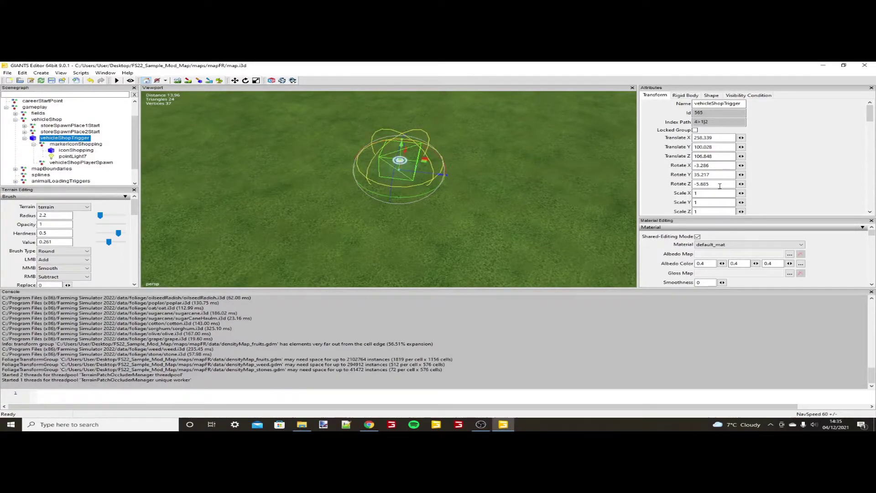
Set the vehicleShopTrigger's X, Y and Z rotation to 0, trying 90 for Rotate Y along the way
{"action": "key", "text": "BackSpace"}
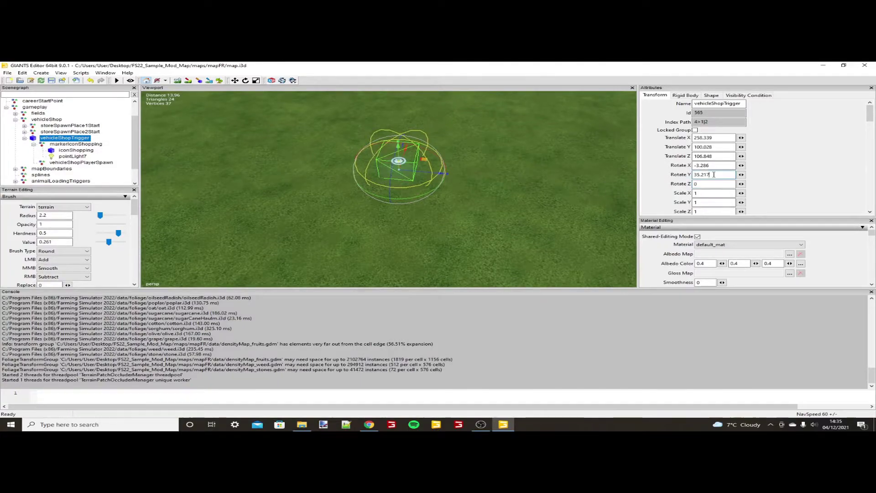
{"action": "double_click", "coordinate": [714, 174]}
{"action": "double_click", "coordinate": [701, 166]}
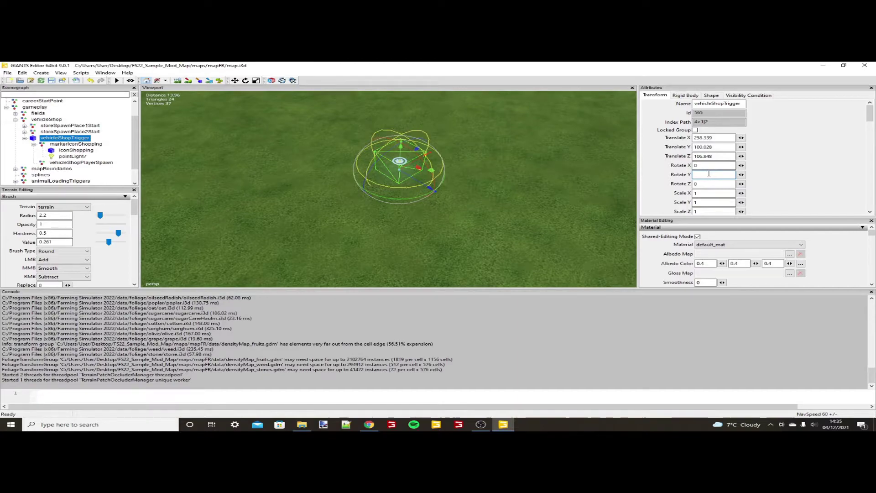
{"action": "type", "text": "90"}
{"action": "double_click", "coordinate": [696, 175]}
{"action": "double_click", "coordinate": [697, 174]}
Switch to terrain sculpt mode and raise two mounds on open grass using the Add action with a Round brush of radius 2.2
{"action": "left_click_drag", "start_coordinate": [561, 178], "coordinate": [333, 147], "text": "alt"}
{"action": "scroll", "coordinate": [502, 185], "scroll_direction": "down", "scroll_amount": 6}
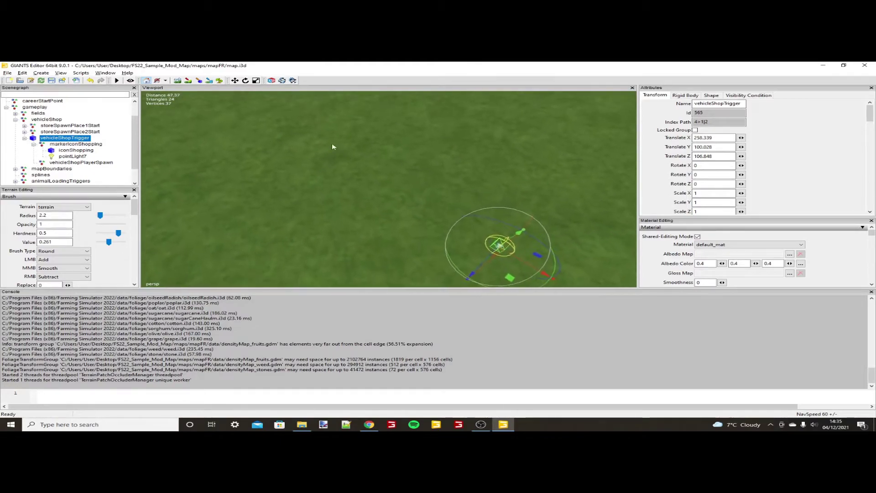
{"action": "left_click", "coordinate": [179, 82]}
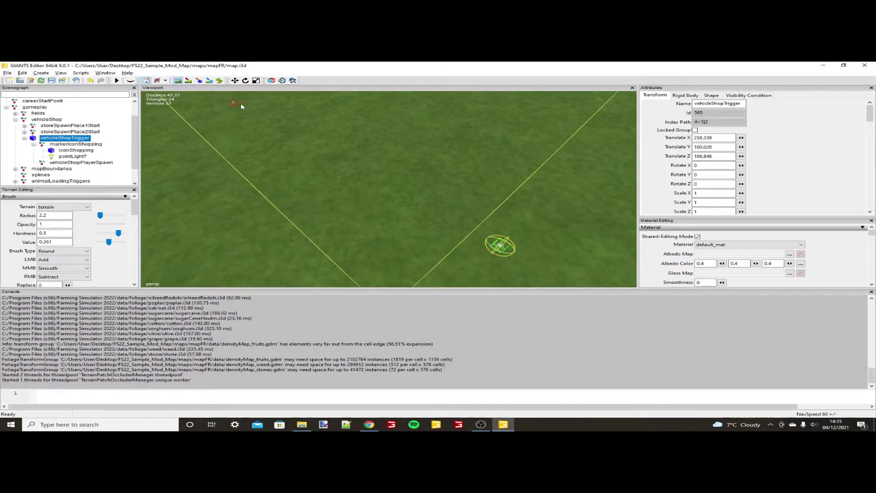
{"action": "left_click_drag", "start_coordinate": [291, 130], "coordinate": [255, 128], "text": "alt"}
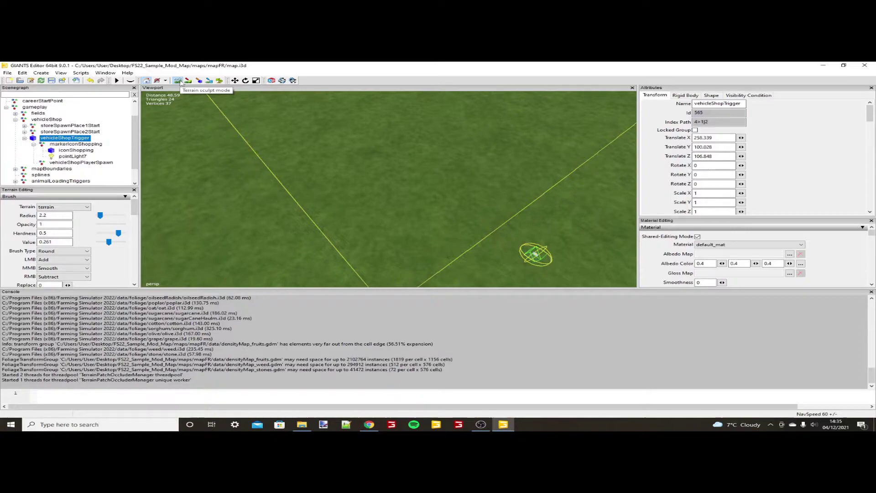
{"action": "right_click_drag", "start_coordinate": [283, 132], "coordinate": [234, 114]}
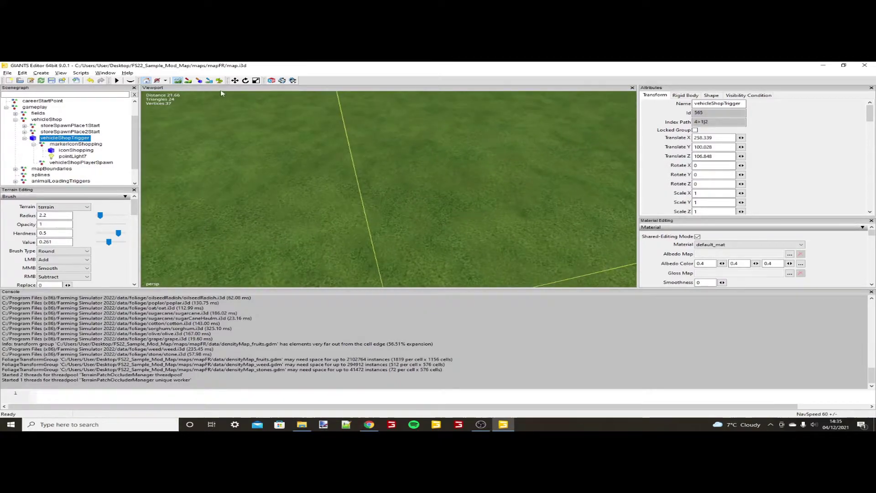
{"action": "scroll", "coordinate": [311, 131], "scroll_direction": "up", "scroll_amount": 4}
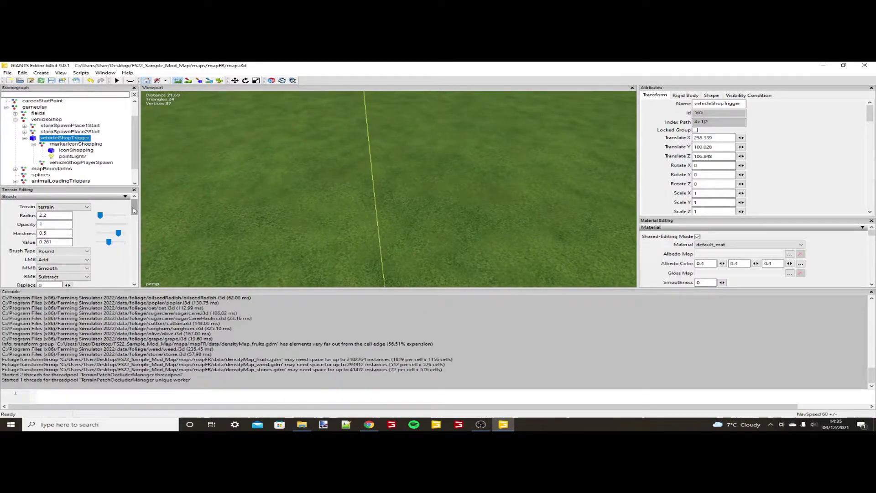
{"action": "left_click_drag", "start_coordinate": [133, 206], "coordinate": [131, 218]}
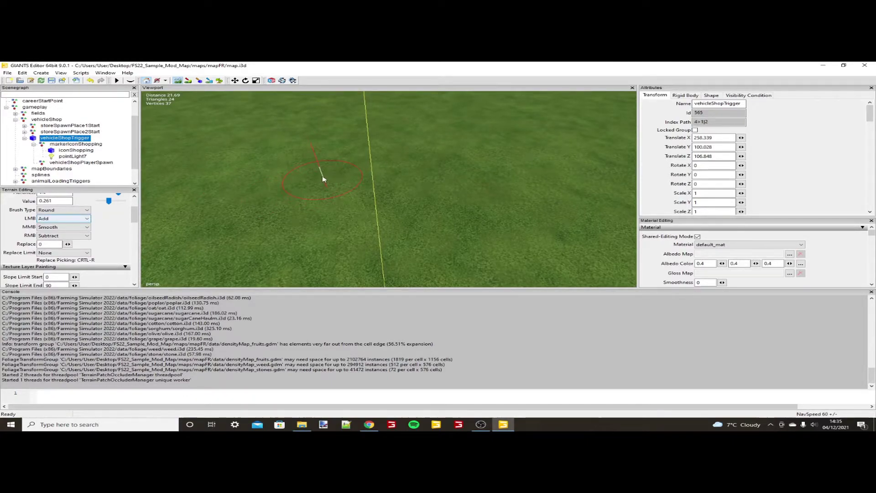
{"action": "left_click_drag", "start_coordinate": [313, 180], "coordinate": [283, 187]}
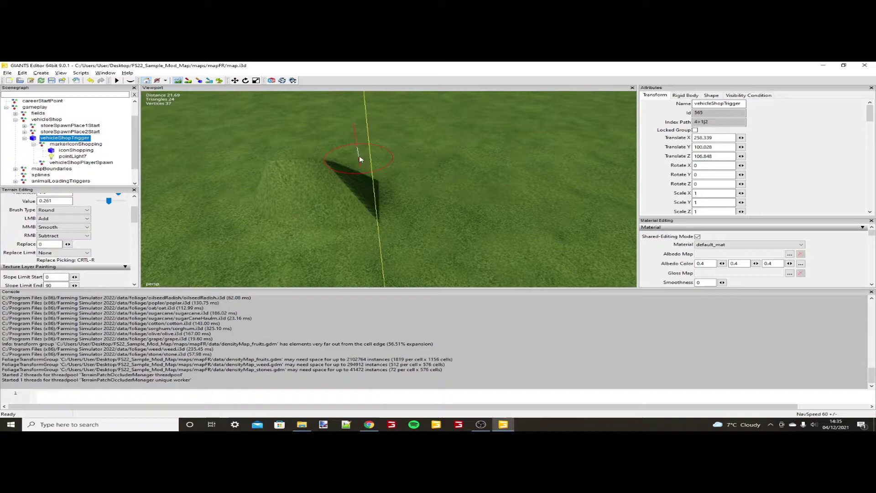
{"action": "scroll", "coordinate": [360, 160], "scroll_direction": "down", "scroll_amount": 3}
{"action": "mouse_move", "coordinate": [425, 162]}
{"action": "left_mouse_down"}
{"action": "mouse_move", "coordinate": [413, 194]}
{"action": "mouse_move", "coordinate": [403, 181]}
{"action": "mouse_move", "coordinate": [368, 202]}
{"action": "left_mouse_up"}
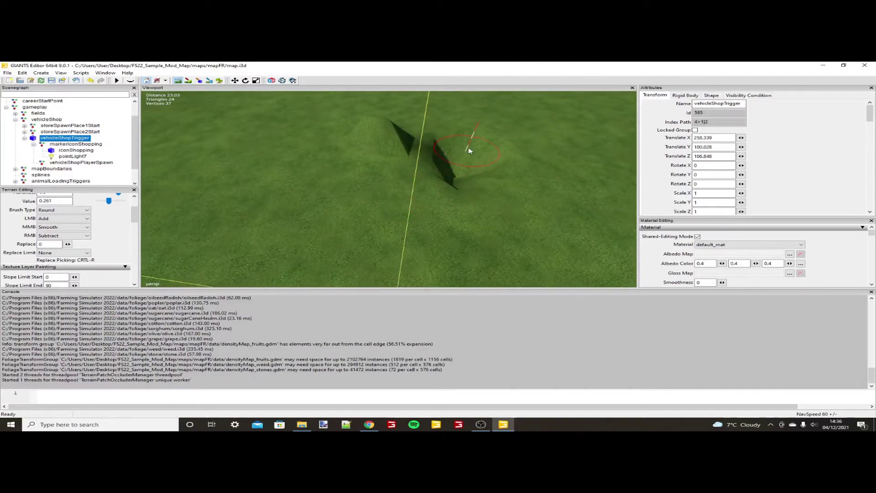
Smooth both mounds into the surrounding grass, and raise and undo another test mound nearby
{"action": "middle_click_drag", "start_coordinate": [470, 152], "coordinate": [479, 152]}
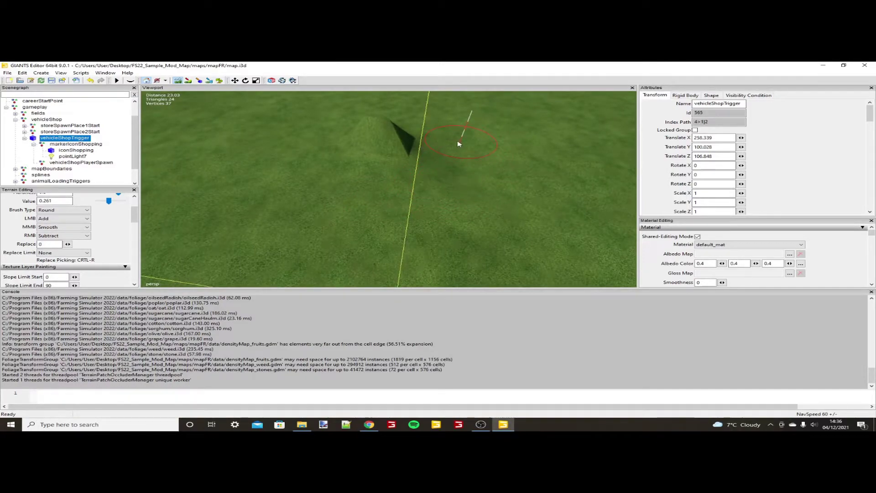
{"action": "middle_click_drag", "start_coordinate": [423, 189], "coordinate": [361, 140]}
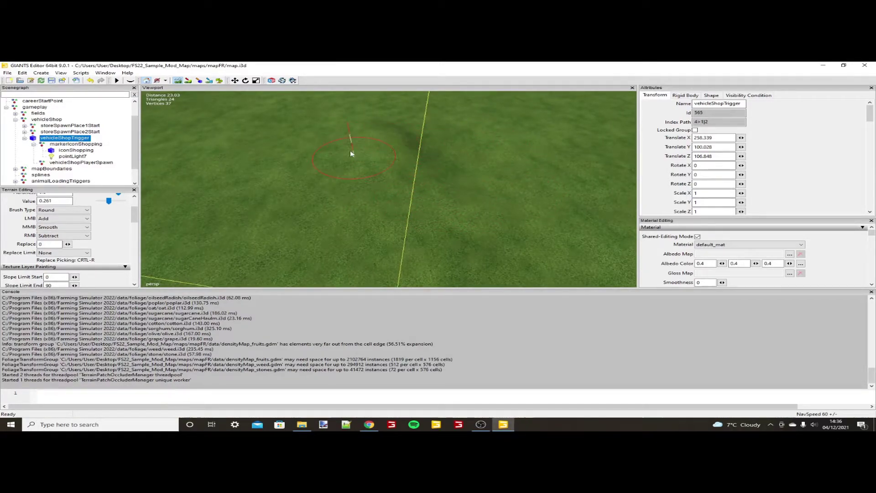
{"action": "left_click_drag", "start_coordinate": [329, 169], "coordinate": [331, 174]}
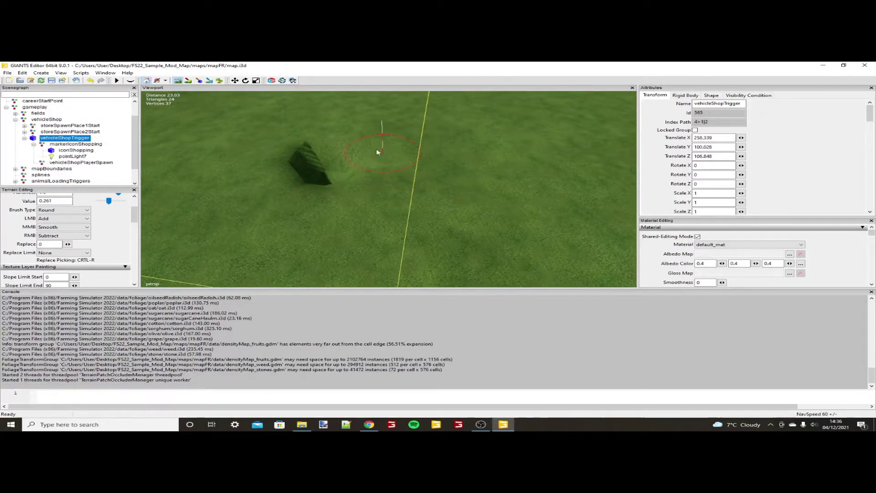
{"action": "key", "text": "ctrl+z"}
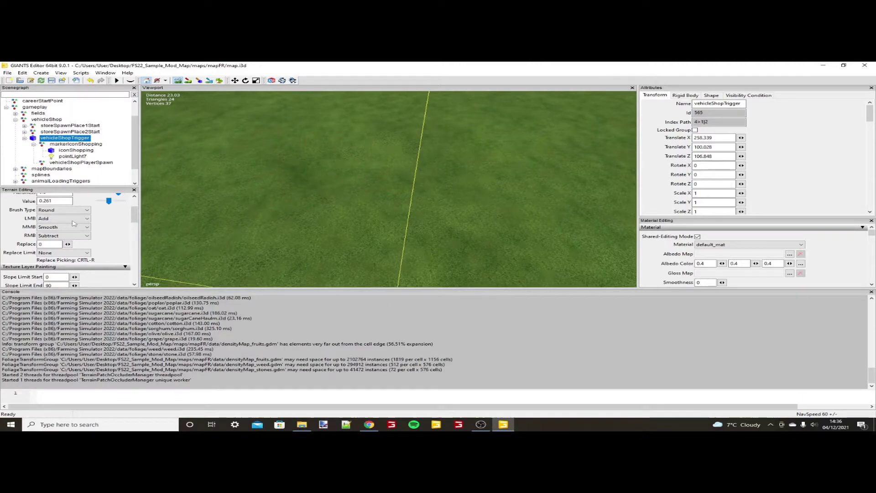
Review the sculpt operations offered for the LMB and RMB brush actions, keeping Add and Subtract
{"action": "left_click", "coordinate": [74, 219]}
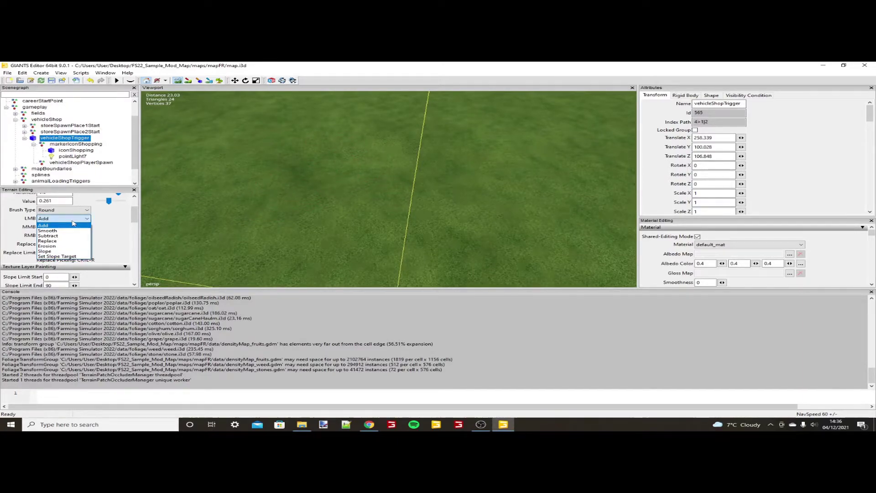
{"action": "left_click", "coordinate": [74, 224]}
{"action": "left_click", "coordinate": [75, 236]}
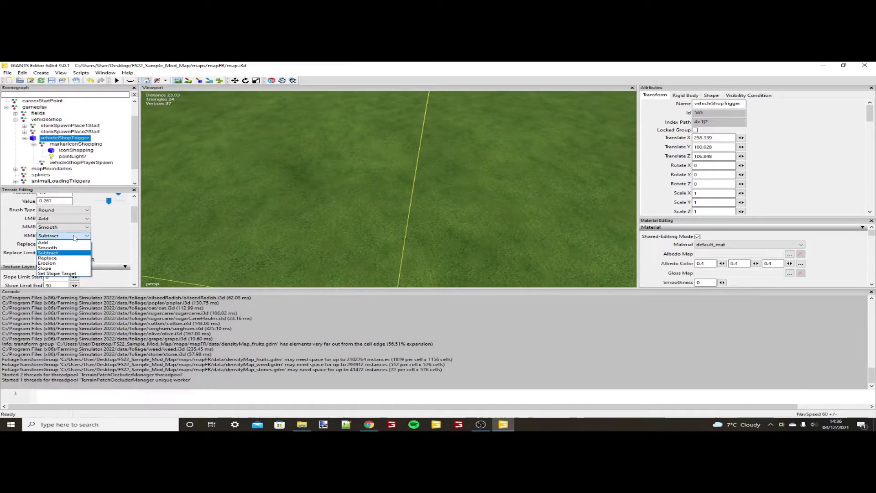
{"action": "left_click", "coordinate": [64, 238]}
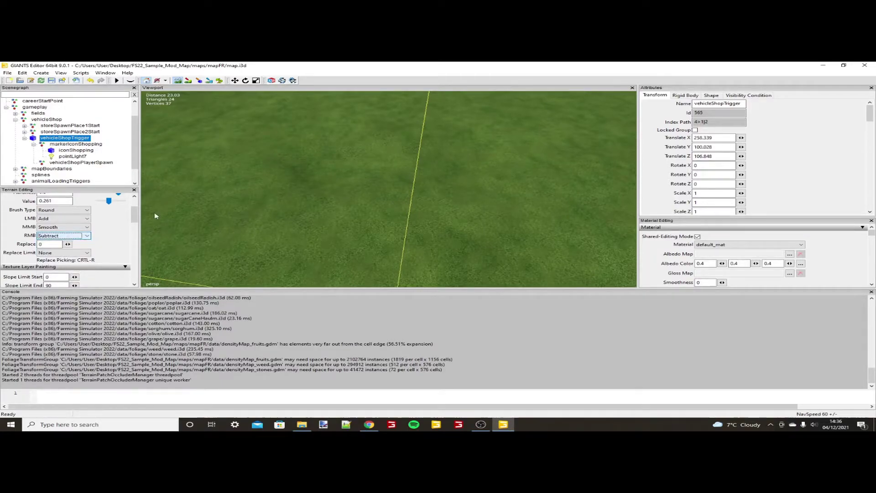
Dig a hollow into the grass with the Subtract brush action and inspect it from near and far
{"action": "mouse_move", "coordinate": [367, 156]}
{"action": "right_mouse_down"}
{"action": "mouse_move", "coordinate": [386, 182]}
{"action": "mouse_move", "coordinate": [335, 204]}
{"action": "mouse_move", "coordinate": [347, 181]}
{"action": "right_mouse_up"}
{"action": "left_click_drag", "start_coordinate": [347, 182], "coordinate": [351, 188], "text": "alt"}
{"action": "scroll", "coordinate": [352, 188], "scroll_direction": "up", "scroll_amount": 3}
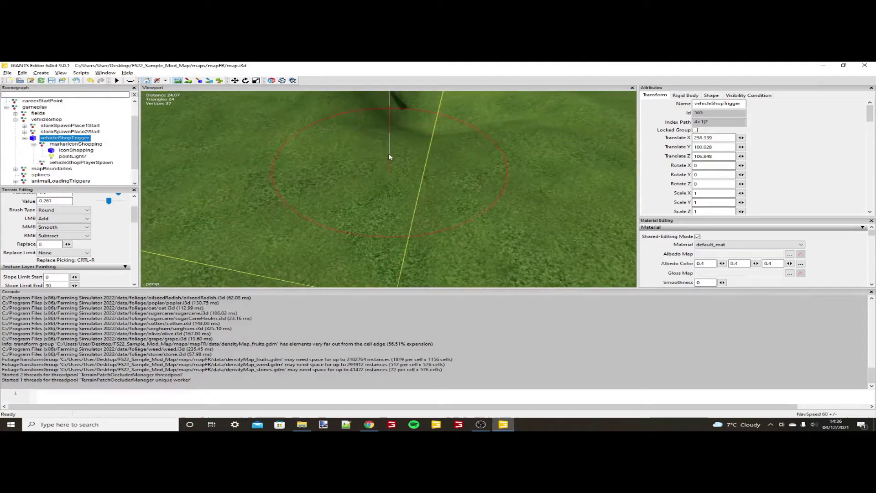
{"action": "scroll", "coordinate": [378, 168], "scroll_direction": "down", "scroll_amount": 4}
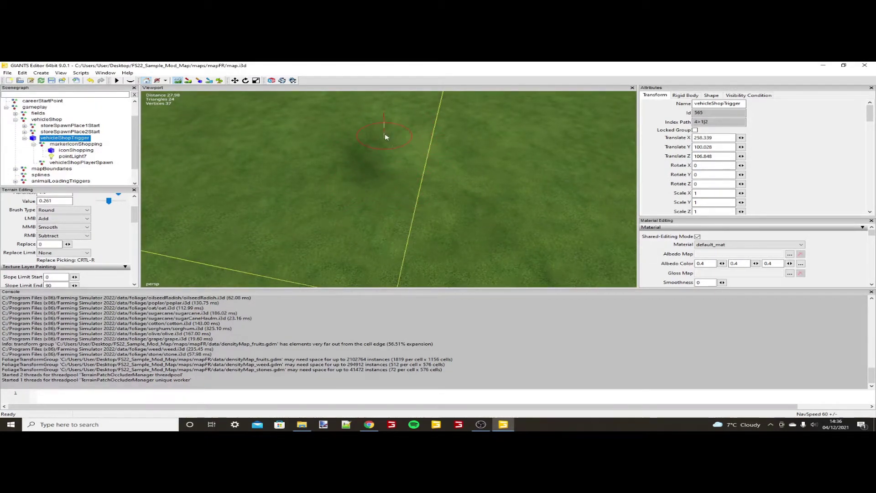
Enlarge the sculpt brush to a radius of 8.123, raise its value to 1 and carve a wide, deep hole into the grass
{"action": "mouse_move", "coordinate": [335, 181]}
{"action": "left_mouse_down", "text": "alt"}
{"action": "mouse_move", "coordinate": [356, 172]}
{"action": "mouse_move", "coordinate": [345, 175]}
{"action": "mouse_move", "coordinate": [355, 185]}
{"action": "left_mouse_up", "text": "alt"}
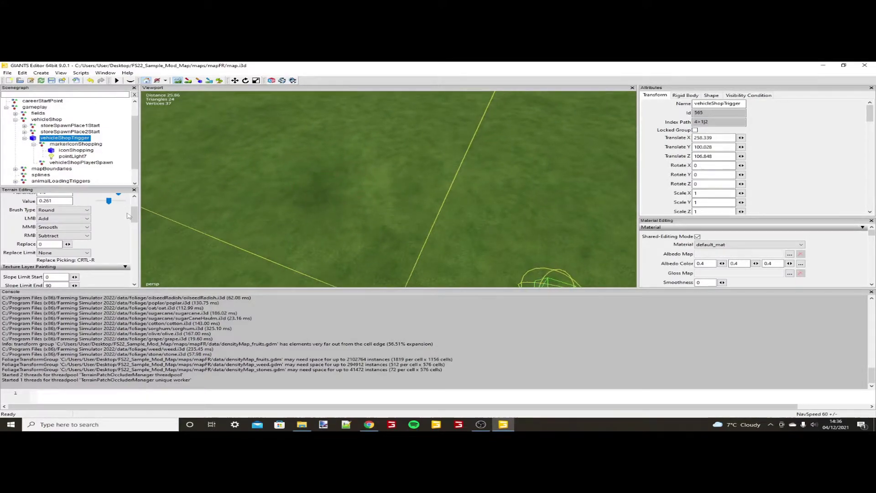
{"action": "scroll", "coordinate": [121, 214], "scroll_direction": "up", "scroll_amount": 3}
{"action": "mouse_move", "coordinate": [104, 217]}
{"action": "left_mouse_down"}
{"action": "mouse_move", "coordinate": [115, 216]}
{"action": "mouse_move", "coordinate": [105, 216]}
{"action": "mouse_move", "coordinate": [115, 242]}
{"action": "left_mouse_up"}
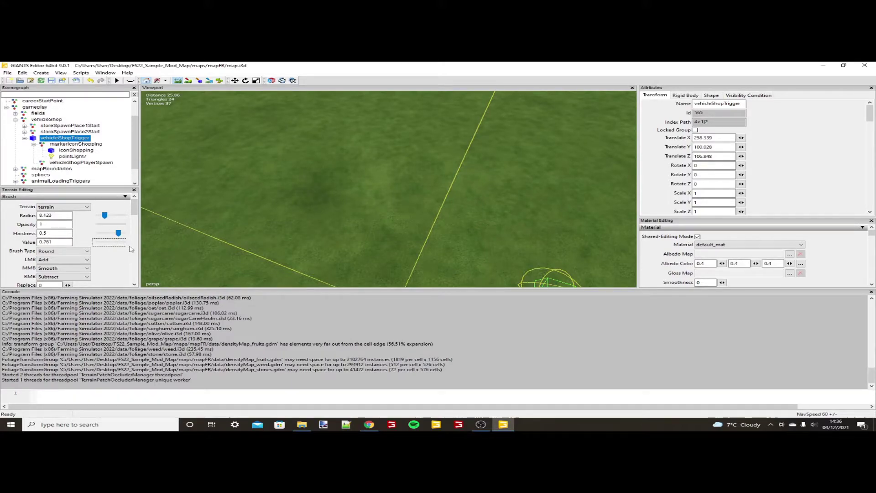
{"action": "mouse_move", "coordinate": [299, 158]}
{"action": "left_mouse_down"}
{"action": "mouse_move", "coordinate": [304, 151]}
{"action": "mouse_move", "coordinate": [337, 181]}
{"action": "mouse_move", "coordinate": [328, 163]}
{"action": "mouse_move", "coordinate": [310, 164]}
{"action": "mouse_move", "coordinate": [315, 173]}
{"action": "left_mouse_up"}
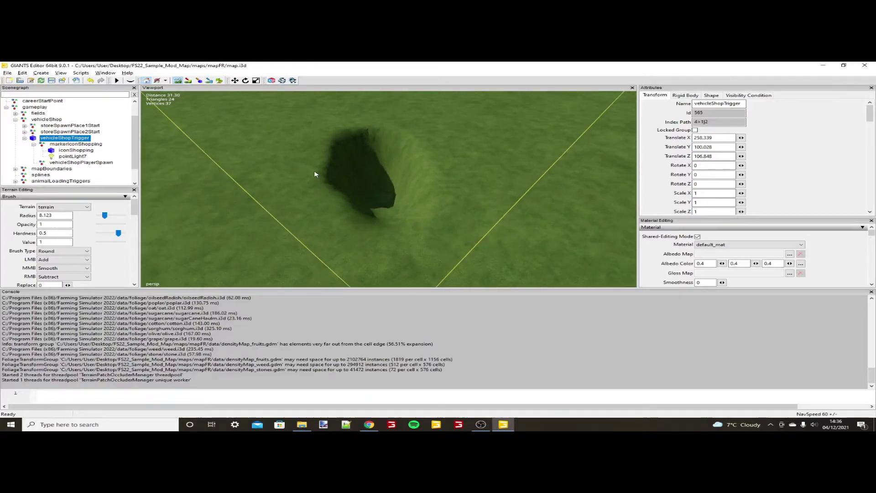
{"action": "mouse_move", "coordinate": [376, 196]}
{"action": "left_mouse_down"}
{"action": "mouse_move", "coordinate": [372, 178]}
{"action": "mouse_move", "coordinate": [348, 172]}
{"action": "mouse_move", "coordinate": [336, 196]}
{"action": "mouse_move", "coordinate": [170, 229]}
{"action": "left_mouse_up"}
Lower the sculpt brush's value to 0.045
{"action": "left_click_drag", "start_coordinate": [104, 244], "coordinate": [101, 243]}
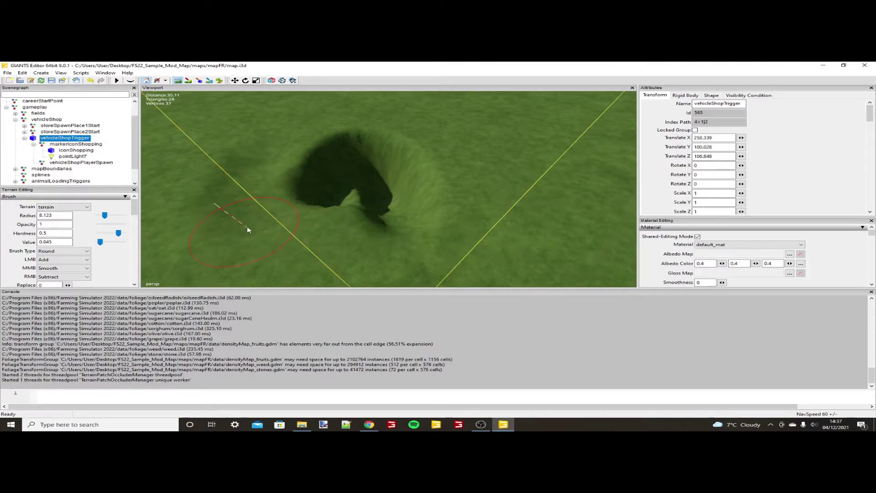
{"action": "left_click_drag", "start_coordinate": [270, 179], "coordinate": [160, 206], "text": "alt"}
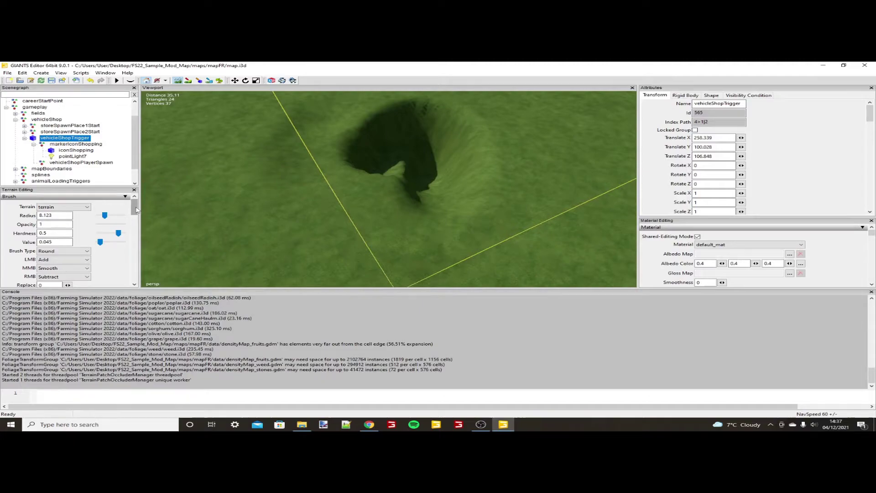
{"action": "scroll", "coordinate": [135, 210], "scroll_direction": "down", "scroll_amount": 2}
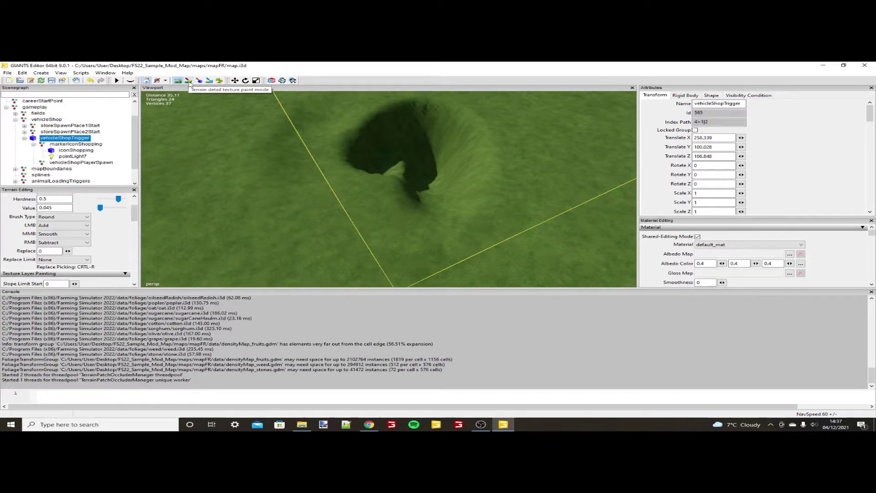
Switch to terrain detail texture paint mode and paint a large patch of the DIRT texture layer on the grass beside the hole
{"action": "left_click", "coordinate": [189, 82]}
{"action": "left_click_drag", "start_coordinate": [234, 151], "coordinate": [272, 156], "text": "alt"}
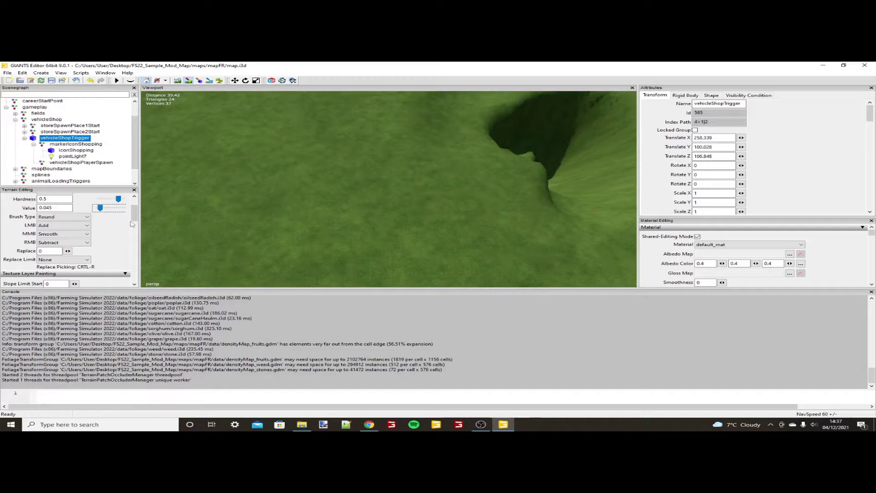
{"action": "scroll", "coordinate": [135, 217], "scroll_direction": "down", "scroll_amount": 4}
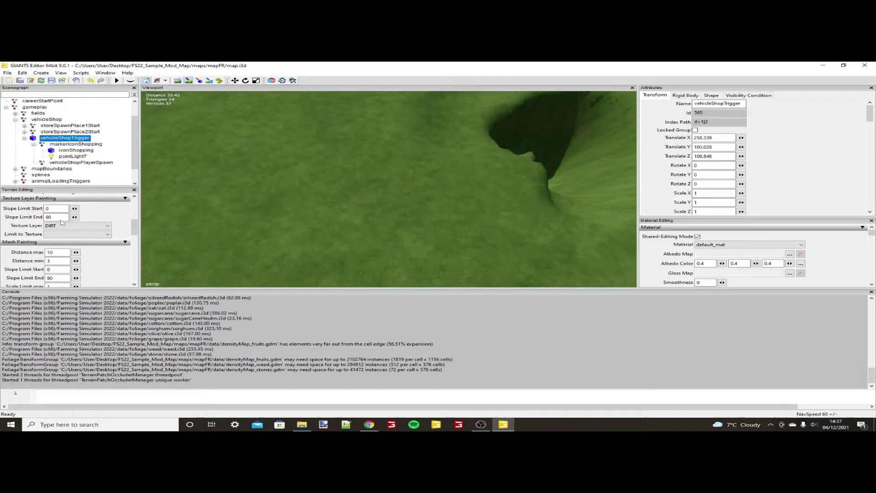
{"action": "left_click", "coordinate": [83, 225]}
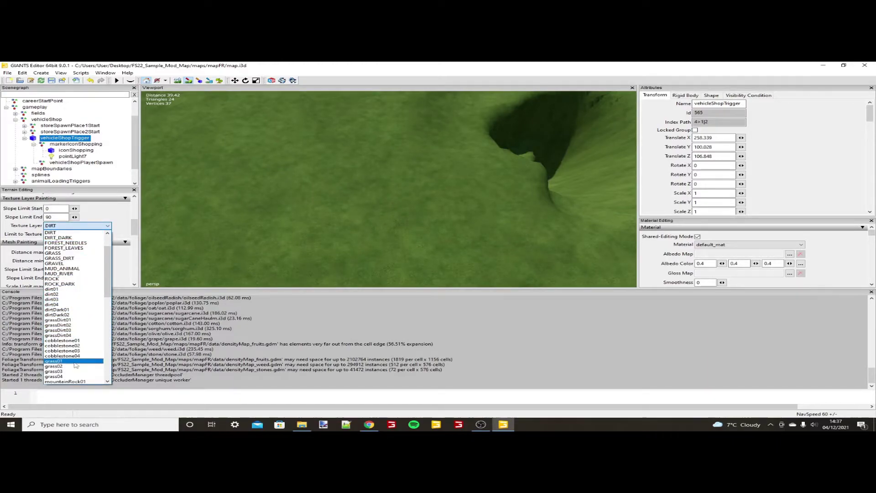
{"action": "left_click", "coordinate": [57, 232]}
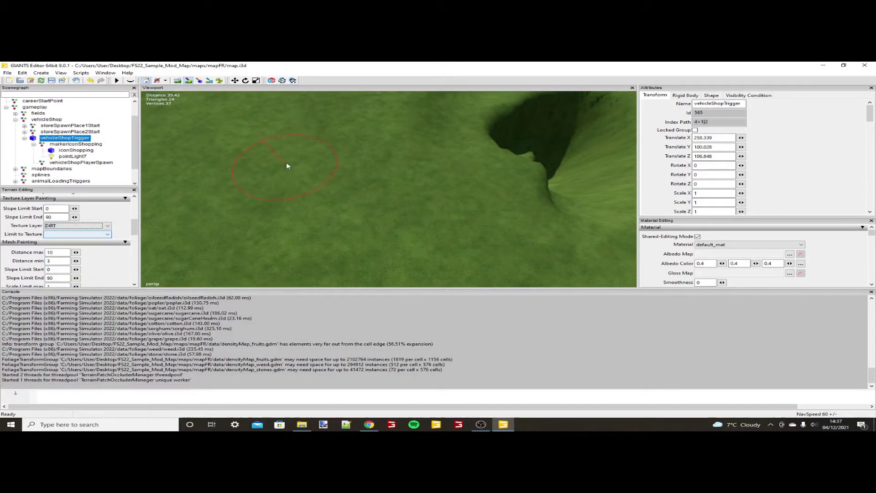
{"action": "left_click_drag", "start_coordinate": [326, 171], "coordinate": [359, 140], "text": "alt"}
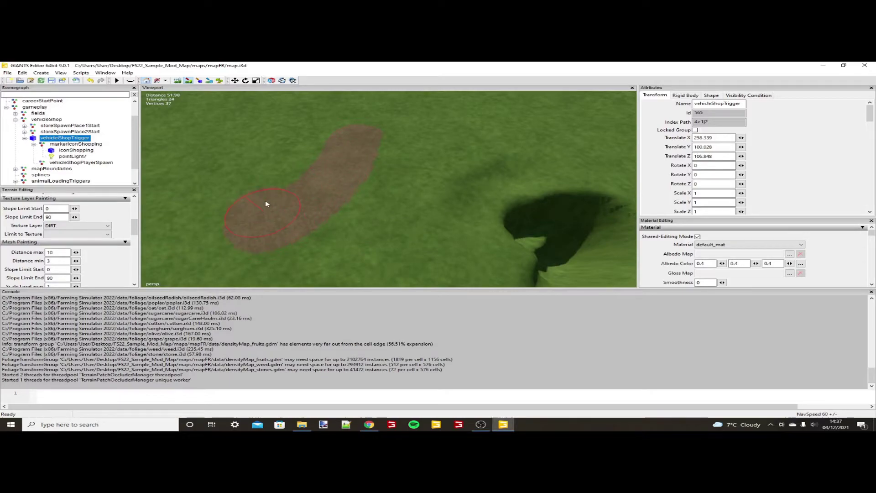
{"action": "mouse_move", "coordinate": [331, 137]}
{"action": "left_mouse_down"}
{"action": "mouse_move", "coordinate": [362, 127]}
{"action": "mouse_move", "coordinate": [368, 176]}
{"action": "mouse_move", "coordinate": [342, 209]}
{"action": "left_mouse_up"}
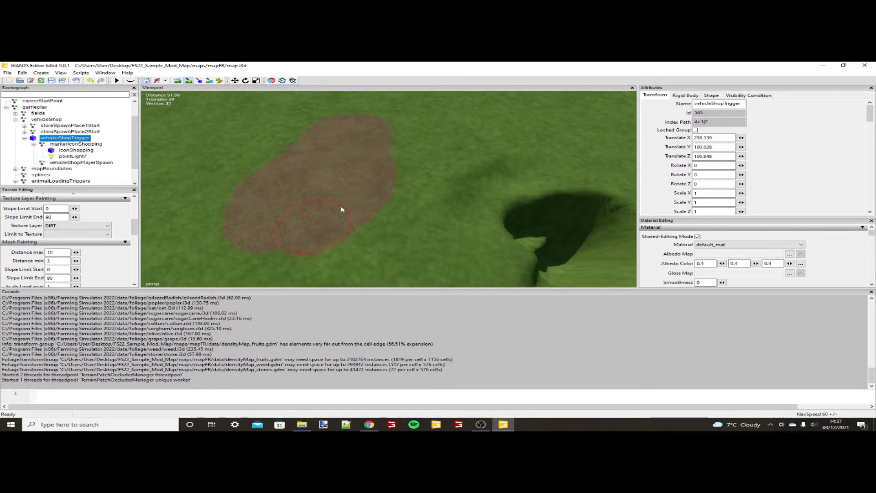
Paint a patch of the MUD_ANIMAL texture layer alongside the dirt patch
{"action": "left_click", "coordinate": [106, 225]}
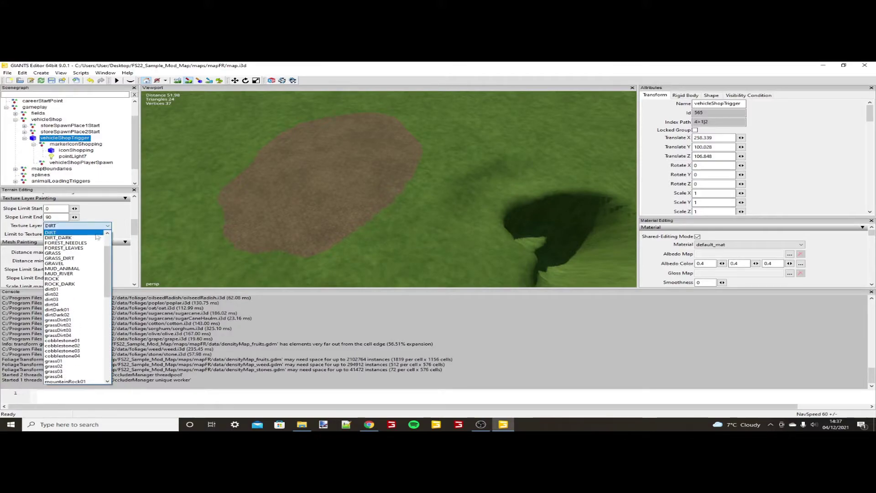
{"action": "left_click", "coordinate": [86, 269]}
{"action": "mouse_move", "coordinate": [271, 130]}
{"action": "left_mouse_down"}
{"action": "mouse_move", "coordinate": [196, 207]}
{"action": "mouse_move", "coordinate": [236, 148]}
{"action": "mouse_move", "coordinate": [192, 164]}
{"action": "mouse_move", "coordinate": [201, 222]}
{"action": "mouse_move", "coordinate": [244, 251]}
{"action": "left_mouse_up"}
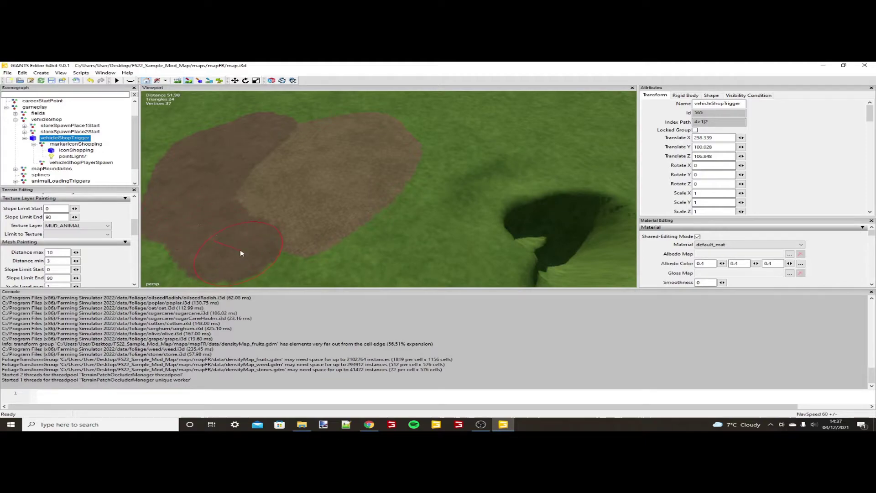
Paint a GRAVEL strip across the mud and dirt patches and extend it out onto the open grass
{"action": "left_click", "coordinate": [108, 226]}
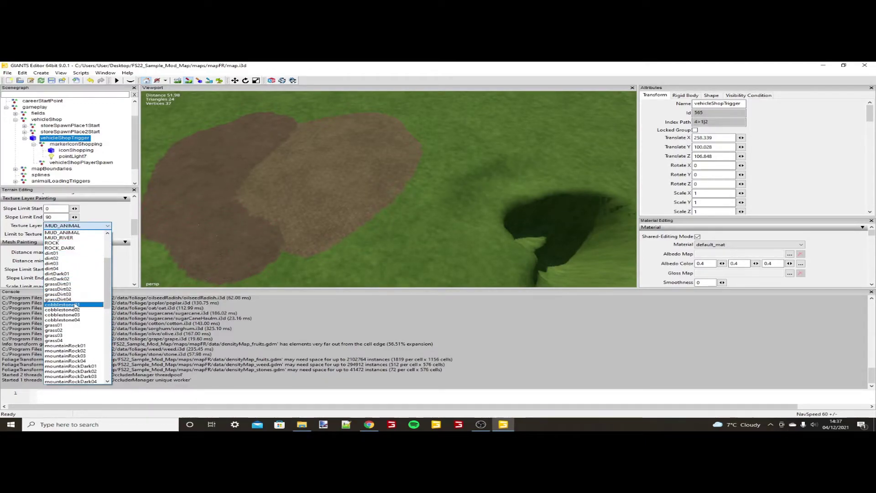
{"action": "scroll", "coordinate": [77, 274], "scroll_direction": "up", "scroll_amount": 3}
{"action": "left_click", "coordinate": [77, 246]}
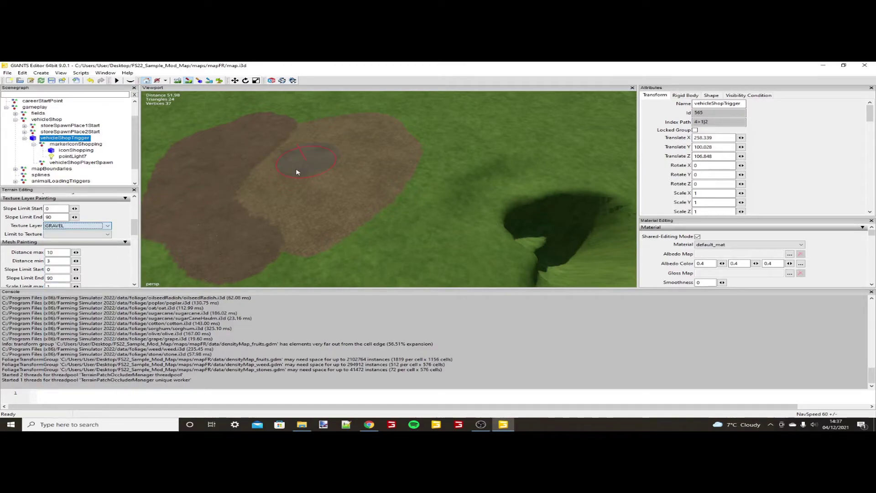
{"action": "mouse_move", "coordinate": [297, 170]}
{"action": "left_mouse_down"}
{"action": "mouse_move", "coordinate": [220, 227]}
{"action": "mouse_move", "coordinate": [309, 174]}
{"action": "left_mouse_up"}
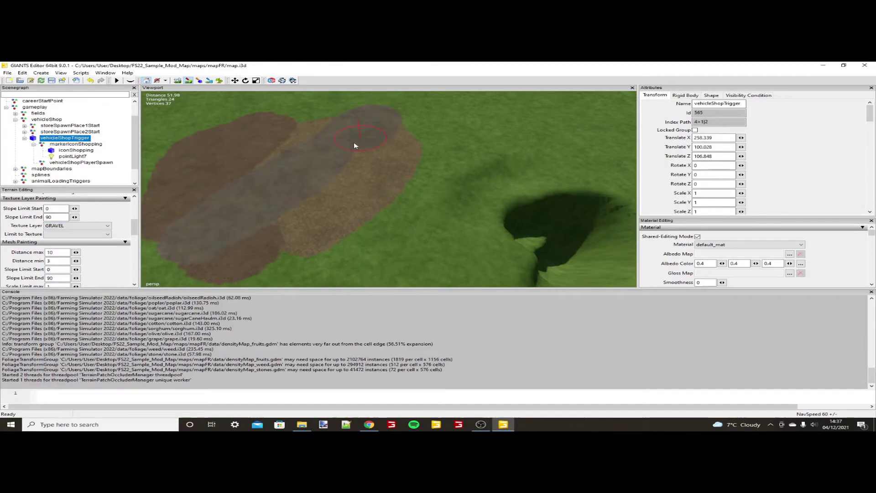
{"action": "scroll", "coordinate": [430, 114], "scroll_direction": "down", "scroll_amount": 5}
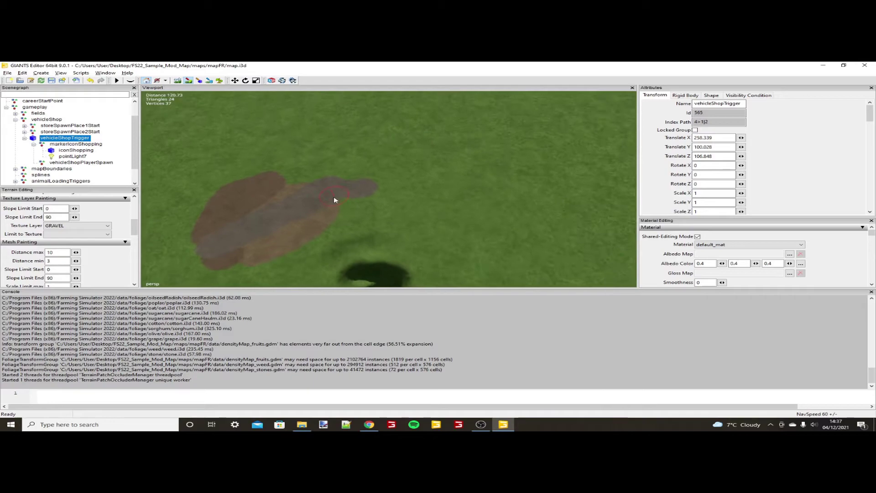
{"action": "mouse_move", "coordinate": [334, 200]}
{"action": "left_mouse_down"}
{"action": "mouse_move", "coordinate": [360, 182]}
{"action": "mouse_move", "coordinate": [401, 178]}
{"action": "left_mouse_up"}
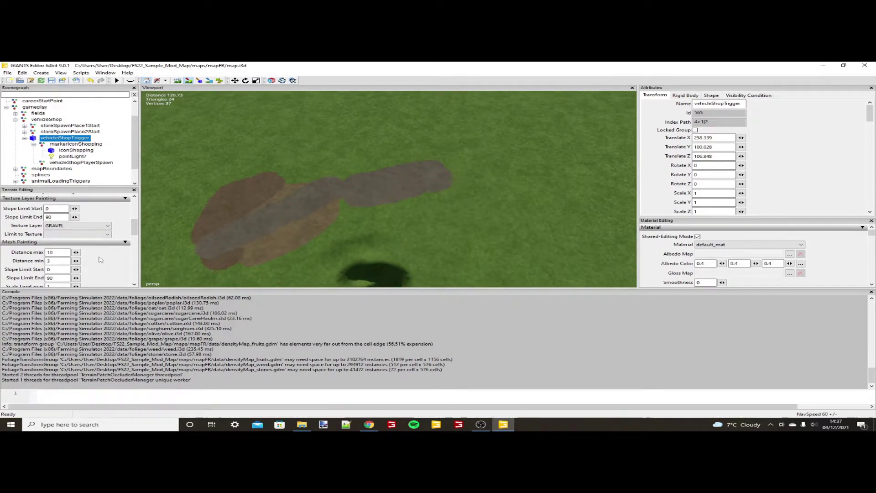
Set the texture layer back to DIRT and brush along the gravel strip from its far end across the painted patches
{"action": "left_click", "coordinate": [86, 225]}
{"action": "scroll", "coordinate": [76, 248], "scroll_direction": "up", "scroll_amount": 3}
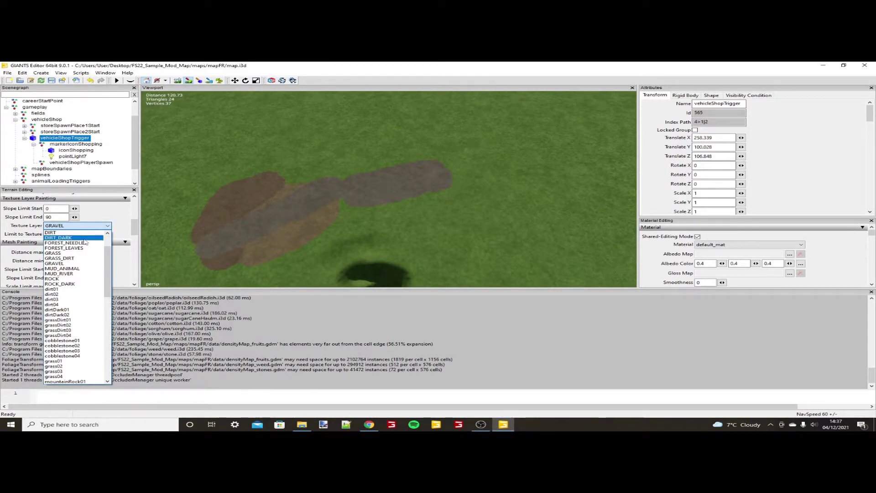
{"action": "left_click", "coordinate": [79, 251]}
{"action": "scroll", "coordinate": [412, 196], "scroll_direction": "up", "scroll_amount": 1}
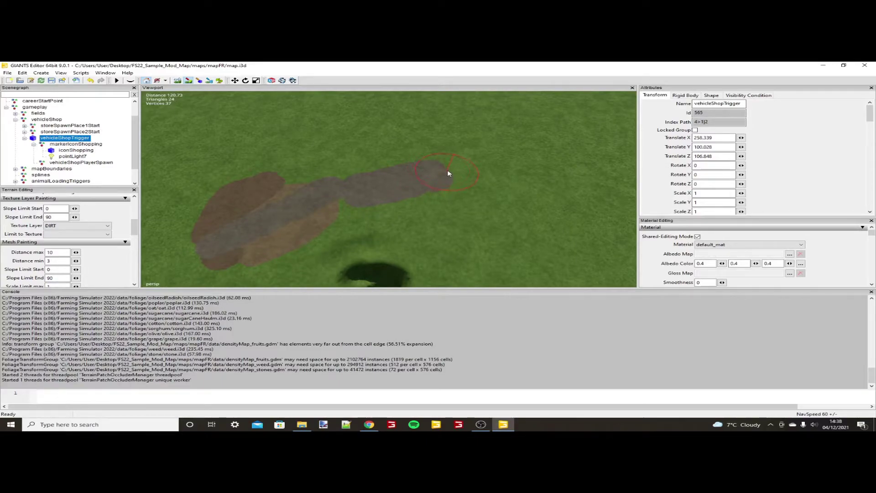
{"action": "mouse_move", "coordinate": [438, 174]}
{"action": "left_mouse_down"}
{"action": "mouse_move", "coordinate": [205, 215]}
{"action": "mouse_move", "coordinate": [215, 249]}
{"action": "left_mouse_up"}
{"action": "scroll", "coordinate": [458, 170], "scroll_direction": "up", "scroll_amount": 4}
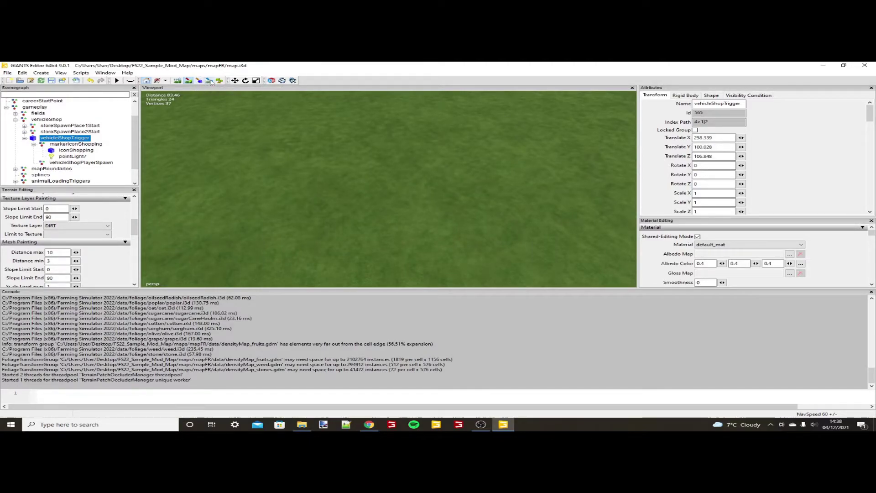
Switch to foliage paint mode and paint a patch of the grass foliage layer in the green small state on open ground
{"action": "left_click", "coordinate": [219, 81]}
{"action": "mouse_move", "coordinate": [403, 210]}
{"action": "middle_mouse_down", "text": "alt"}
{"action": "mouse_move", "coordinate": [350, 205]}
{"action": "mouse_move", "coordinate": [322, 189]}
{"action": "middle_mouse_up", "text": "alt"}
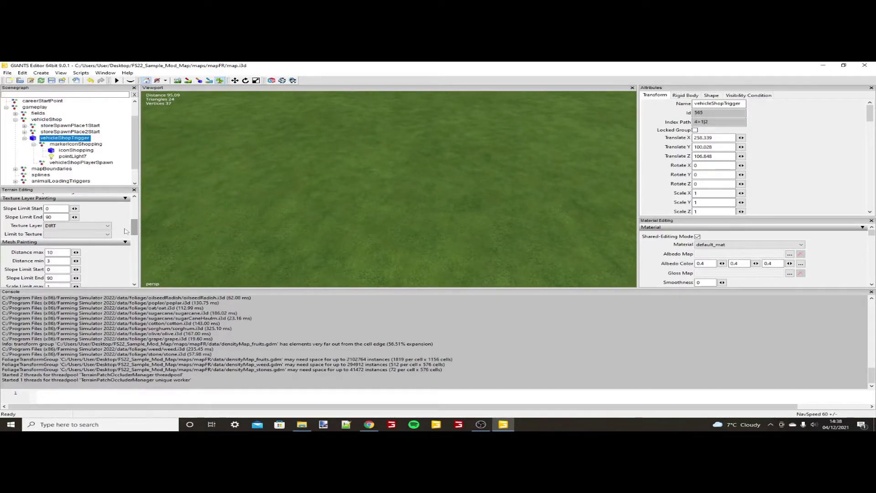
{"action": "left_click_drag", "start_coordinate": [135, 231], "coordinate": [140, 249]}
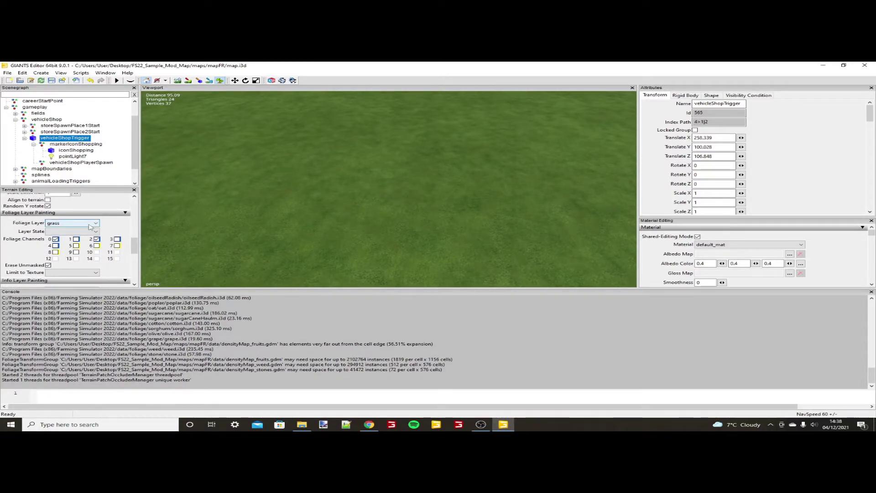
{"action": "left_click", "coordinate": [69, 231]}
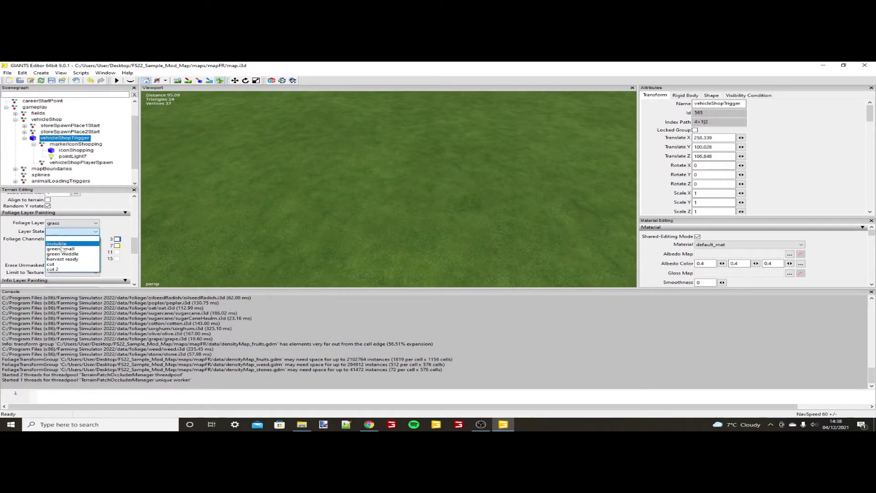
{"action": "left_click", "coordinate": [75, 249]}
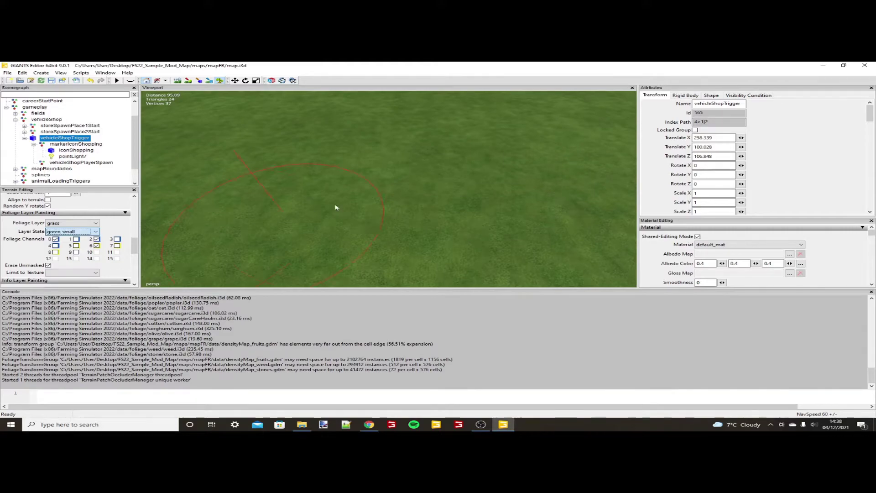
{"action": "mouse_move", "coordinate": [337, 207]}
{"action": "left_mouse_down"}
{"action": "mouse_move", "coordinate": [352, 198]}
{"action": "mouse_move", "coordinate": [348, 174]}
{"action": "mouse_move", "coordinate": [365, 132]}
{"action": "left_mouse_up"}
{"action": "scroll", "coordinate": [387, 140], "scroll_direction": "down", "scroll_amount": 3}
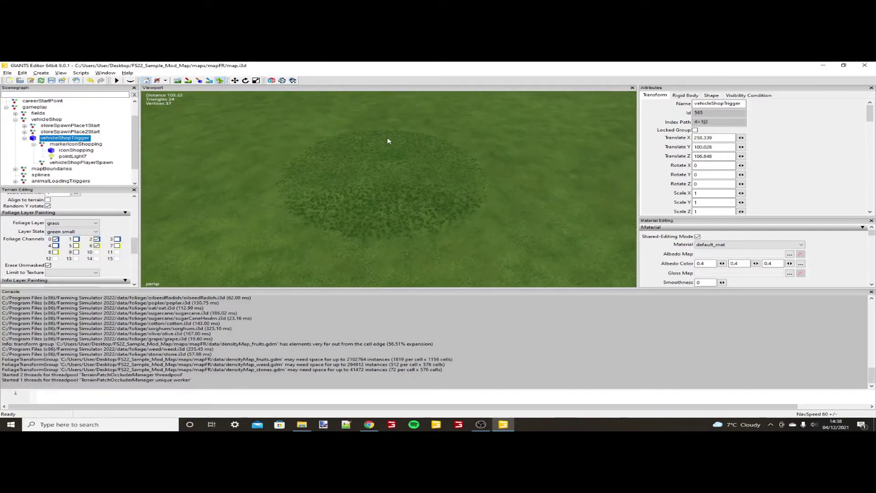
Set the grass layer state to green middle and paint a patch adjoining the small grass
{"action": "middle_click_drag", "start_coordinate": [388, 140], "coordinate": [367, 93], "text": "alt"}
{"action": "left_click", "coordinate": [68, 232]}
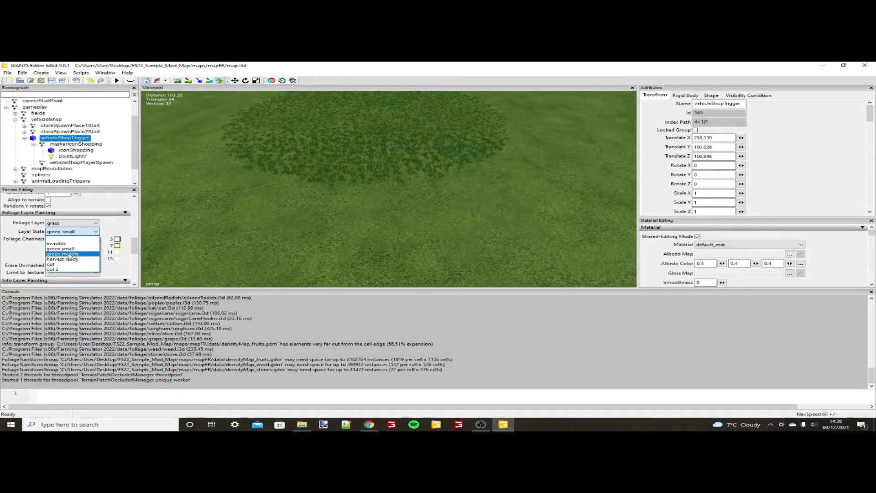
{"action": "left_click", "coordinate": [62, 254]}
{"action": "mouse_move", "coordinate": [459, 176]}
{"action": "left_mouse_down"}
{"action": "mouse_move", "coordinate": [475, 166]}
{"action": "mouse_move", "coordinate": [458, 160]}
{"action": "left_mouse_up"}
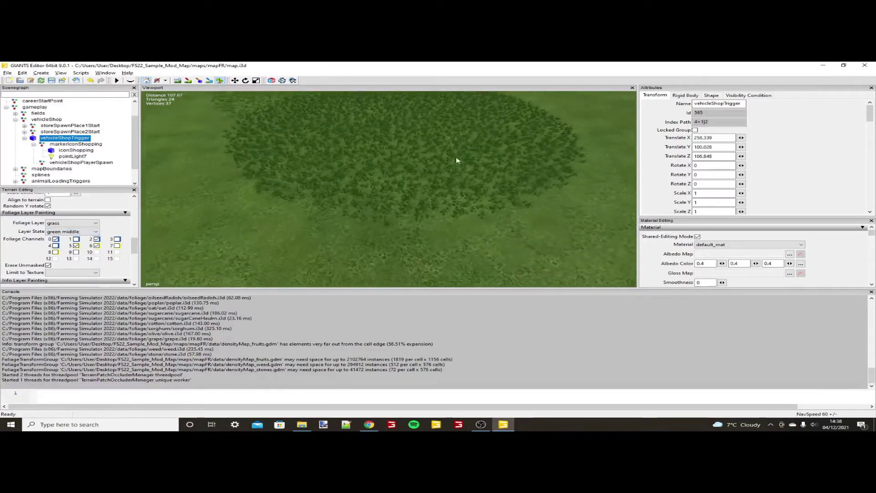
Paint grass in the harvest ready state over the planted area and widen it onto the surrounding ground
{"action": "left_click", "coordinate": [71, 232]}
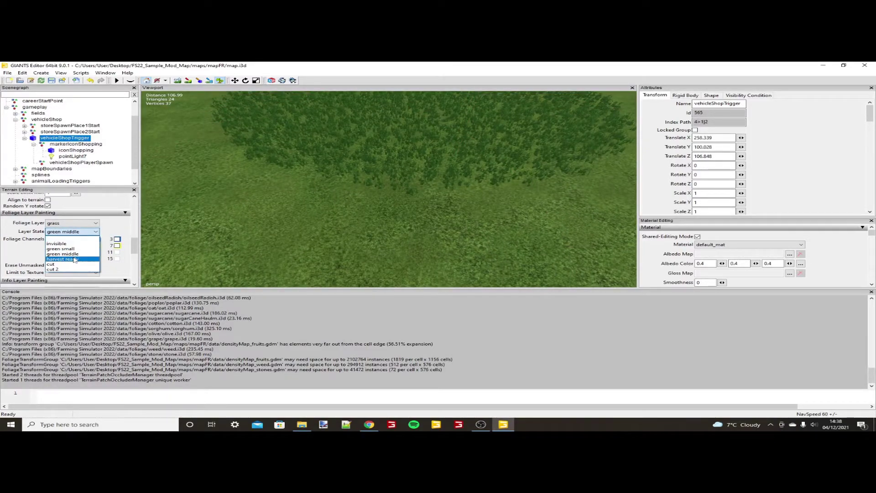
{"action": "left_click", "coordinate": [74, 259]}
{"action": "scroll", "coordinate": [333, 160], "scroll_direction": "down", "scroll_amount": 3}
{"action": "left_click", "coordinate": [375, 178]}
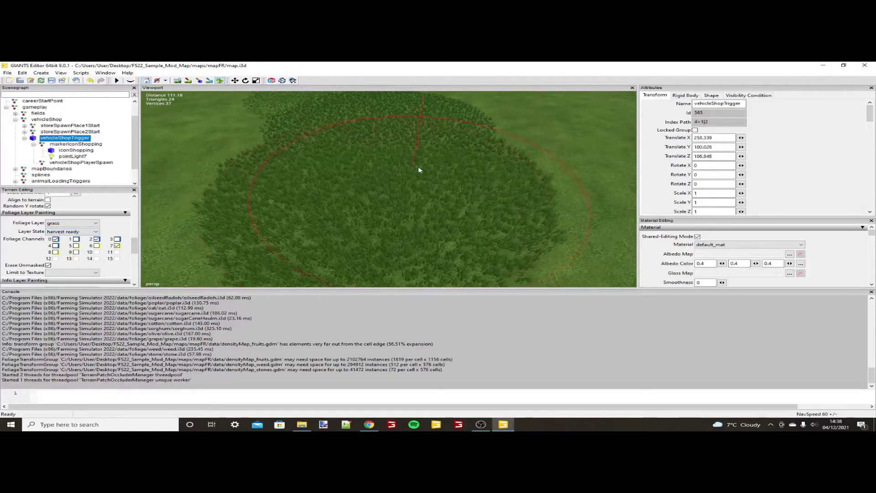
{"action": "left_click_drag", "start_coordinate": [418, 170], "coordinate": [329, 156], "text": "alt"}
{"action": "scroll", "coordinate": [342, 153], "scroll_direction": "down", "scroll_amount": 3}
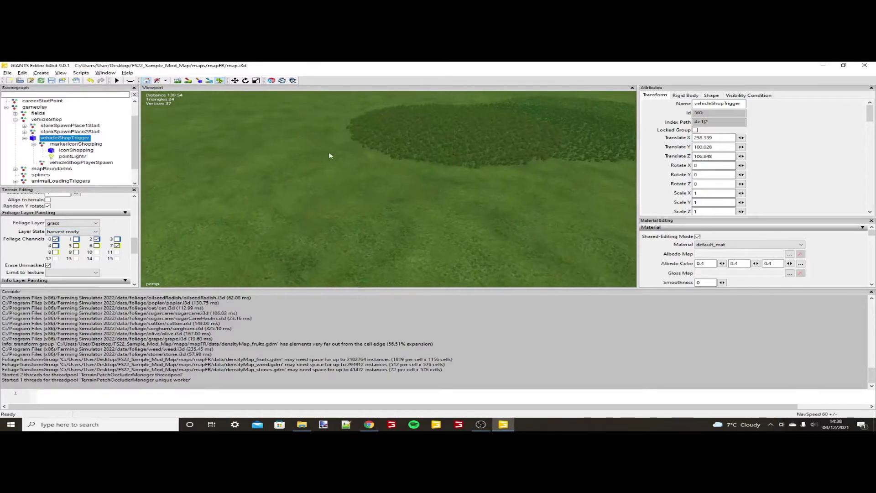
{"action": "right_click_drag", "start_coordinate": [330, 156], "coordinate": [366, 157]}
{"action": "mouse_move", "coordinate": [366, 156]}
{"action": "left_mouse_down"}
{"action": "mouse_move", "coordinate": [348, 190]}
{"action": "mouse_move", "coordinate": [429, 190]}
{"action": "mouse_move", "coordinate": [396, 225]}
{"action": "mouse_move", "coordinate": [283, 221]}
{"action": "mouse_move", "coordinate": [372, 188]}
{"action": "mouse_move", "coordinate": [310, 163]}
{"action": "left_mouse_up"}
Paint a Cultivated ground area beside the tall grass patch using the terrainDetail foliage layer
{"action": "left_click", "coordinate": [89, 224]}
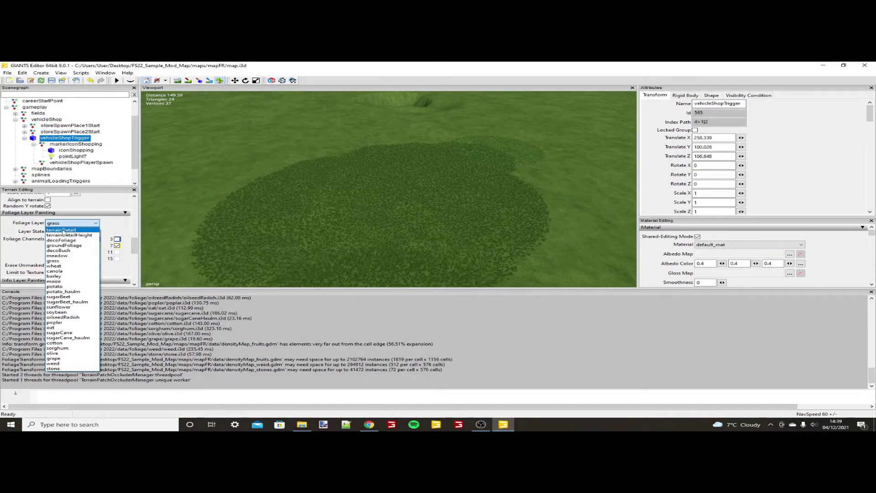
{"action": "left_click", "coordinate": [62, 231]}
{"action": "middle_click_drag", "start_coordinate": [214, 194], "coordinate": [338, 174], "text": "alt"}
{"action": "left_click", "coordinate": [68, 231]}
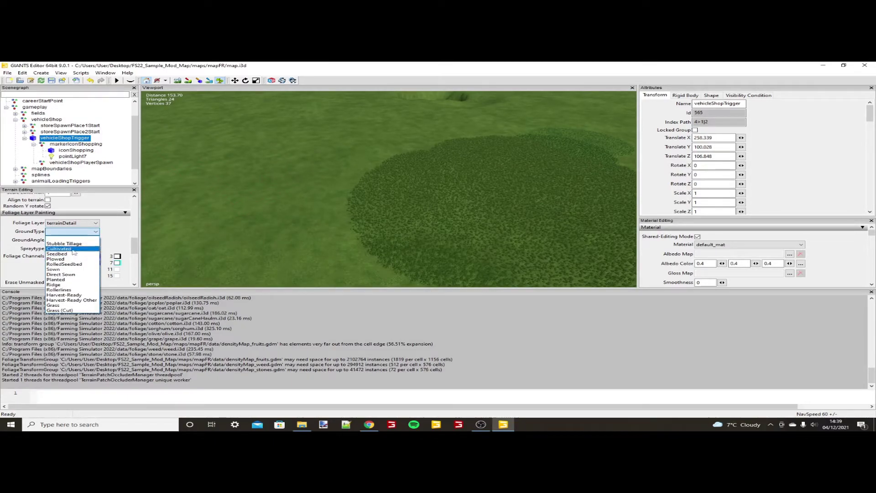
{"action": "left_click", "coordinate": [74, 249]}
{"action": "mouse_move", "coordinate": [302, 155]}
{"action": "left_mouse_down"}
{"action": "mouse_move", "coordinate": [231, 186]}
{"action": "mouse_move", "coordinate": [240, 227]}
{"action": "mouse_move", "coordinate": [266, 163]}
{"action": "mouse_move", "coordinate": [242, 149]}
{"action": "left_mouse_up"}
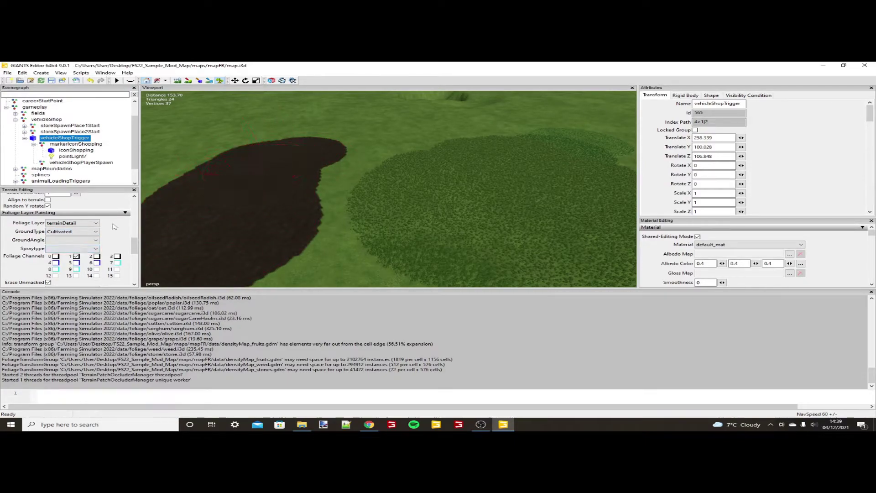
Set the terrainDetail ground angle to -90 Degrees and repaint part of the cultivated area with it
{"action": "left_click", "coordinate": [84, 241]}
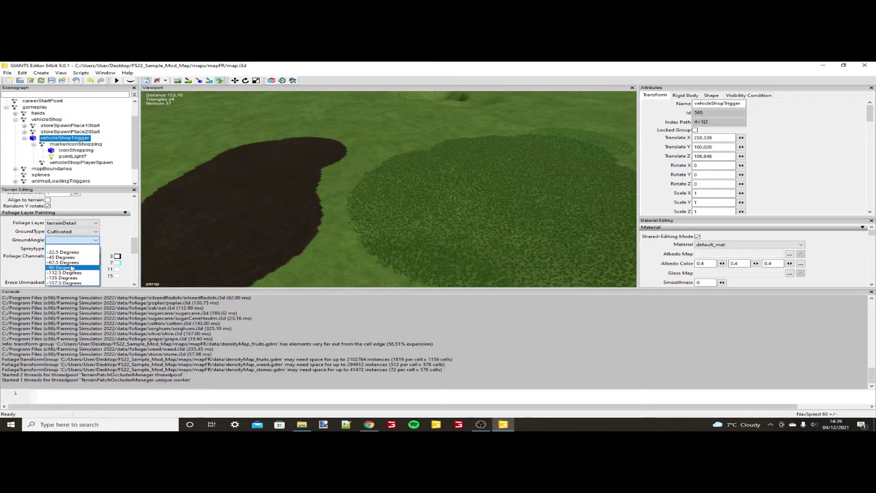
{"action": "left_click", "coordinate": [243, 257]}
{"action": "scroll", "coordinate": [303, 245], "scroll_direction": "up", "scroll_amount": 4}
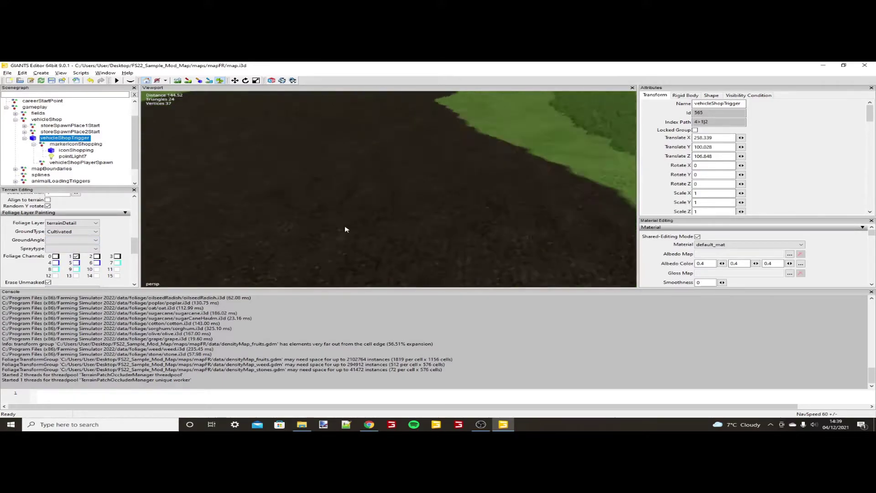
{"action": "scroll", "coordinate": [345, 229], "scroll_direction": "up", "scroll_amount": 2}
{"action": "scroll", "coordinate": [345, 229], "scroll_direction": "down", "scroll_amount": 3}
{"action": "left_click_drag", "start_coordinate": [345, 229], "coordinate": [380, 202], "text": "alt"}
{"action": "scroll", "coordinate": [384, 201], "scroll_direction": "up", "scroll_amount": 1}
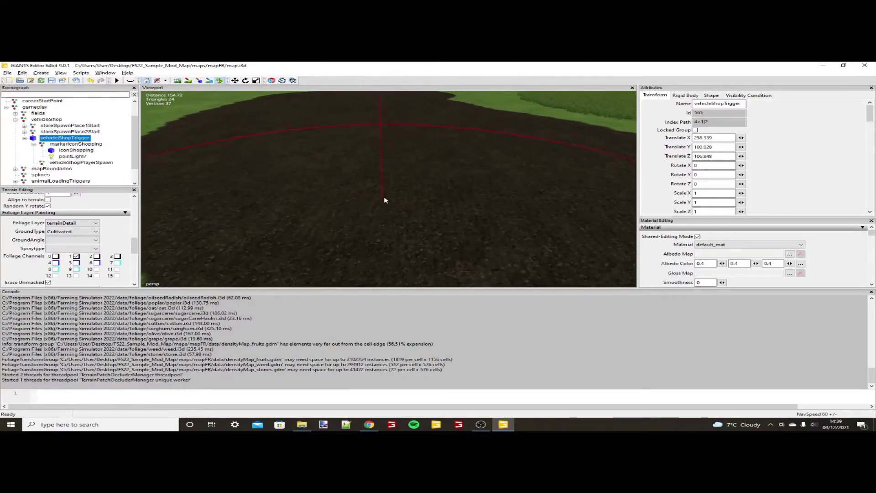
{"action": "left_click", "coordinate": [72, 240]}
{"action": "left_click", "coordinate": [83, 267]}
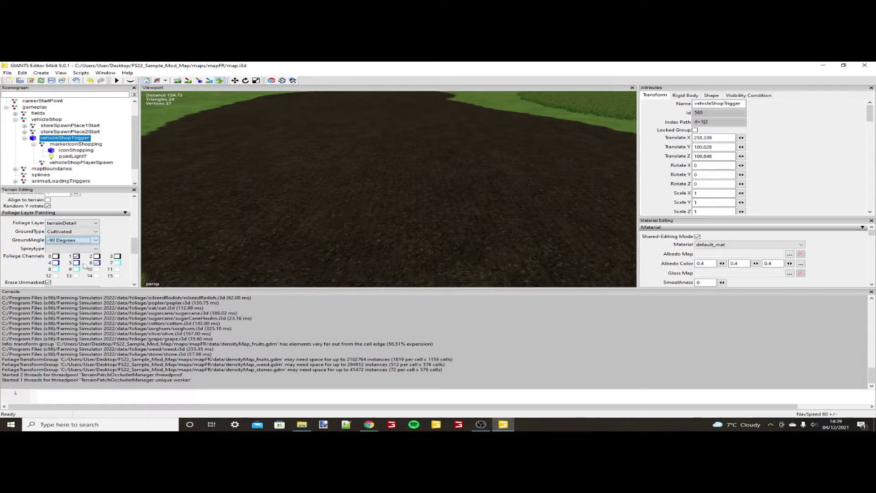
{"action": "left_click", "coordinate": [312, 160]}
{"action": "left_click_drag", "start_coordinate": [370, 164], "coordinate": [237, 161], "text": "alt"}
{"action": "scroll", "coordinate": [386, 168], "scroll_direction": "up", "scroll_amount": 1}
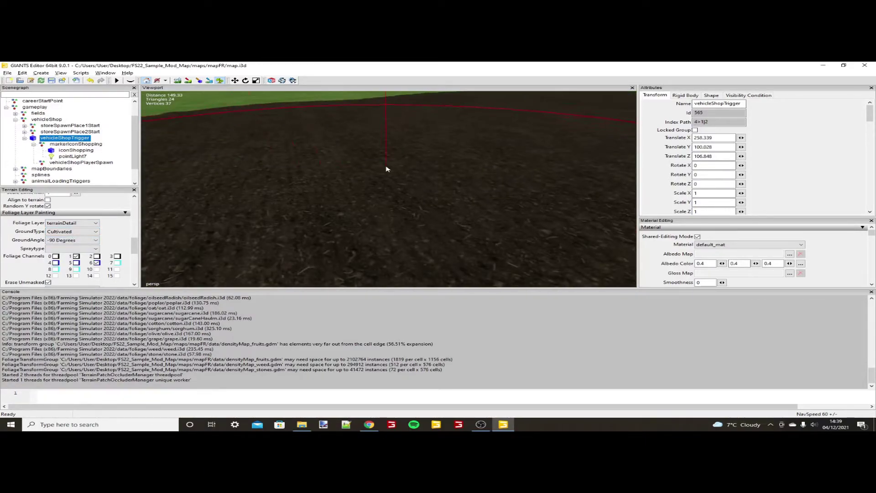
{"action": "scroll", "coordinate": [386, 169], "scroll_direction": "down", "scroll_amount": 2}
{"action": "left_click_drag", "start_coordinate": [386, 169], "coordinate": [338, 172], "text": "alt"}
{"action": "scroll", "coordinate": [355, 180], "scroll_direction": "down", "scroll_amount": 4}
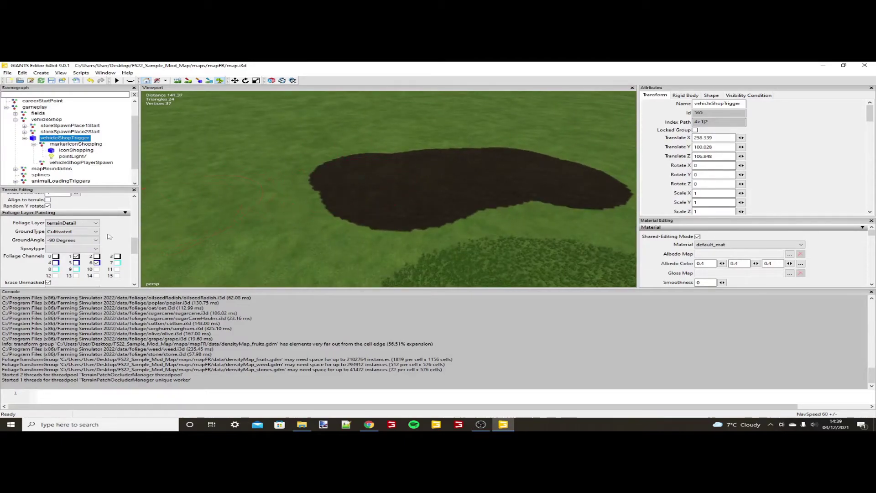
Set the spray type to Manure and paint it over the end of the cultivated area farthest from the tall grass
{"action": "left_click", "coordinate": [94, 249]}
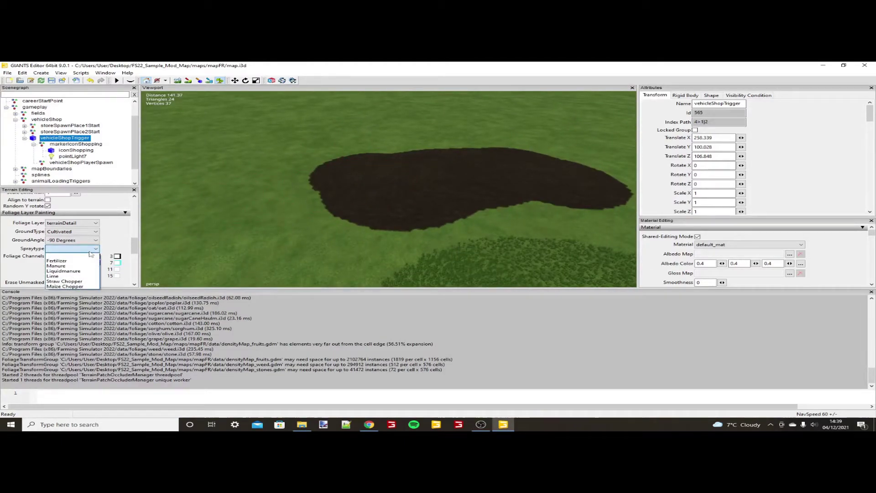
{"action": "left_click", "coordinate": [68, 266]}
{"action": "mouse_move", "coordinate": [308, 180]}
{"action": "left_mouse_down"}
{"action": "mouse_move", "coordinate": [333, 174]}
{"action": "mouse_move", "coordinate": [303, 205]}
{"action": "left_mouse_up"}
{"action": "scroll", "coordinate": [330, 201], "scroll_direction": "up", "scroll_amount": 8}
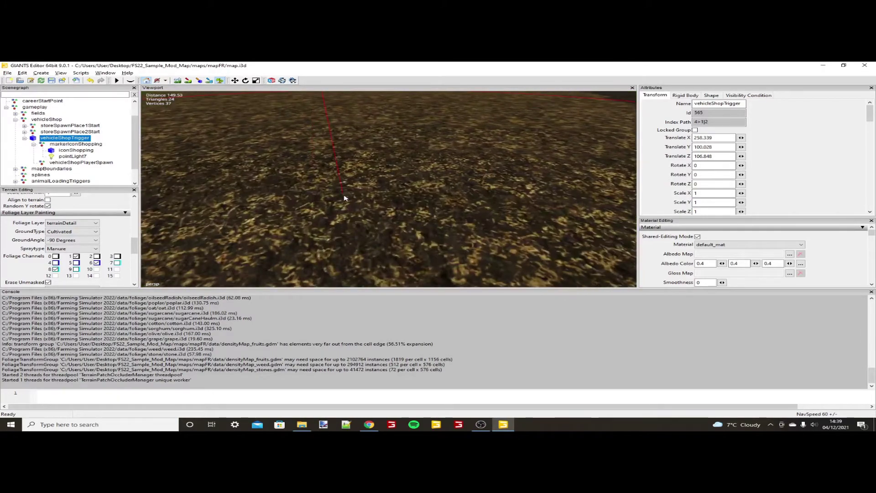
{"action": "scroll", "coordinate": [385, 162], "scroll_direction": "down", "scroll_amount": 10}
Change the spray type to Liquidmanure and paint it over the outer part of the manure patch
{"action": "left_click", "coordinate": [95, 248]}
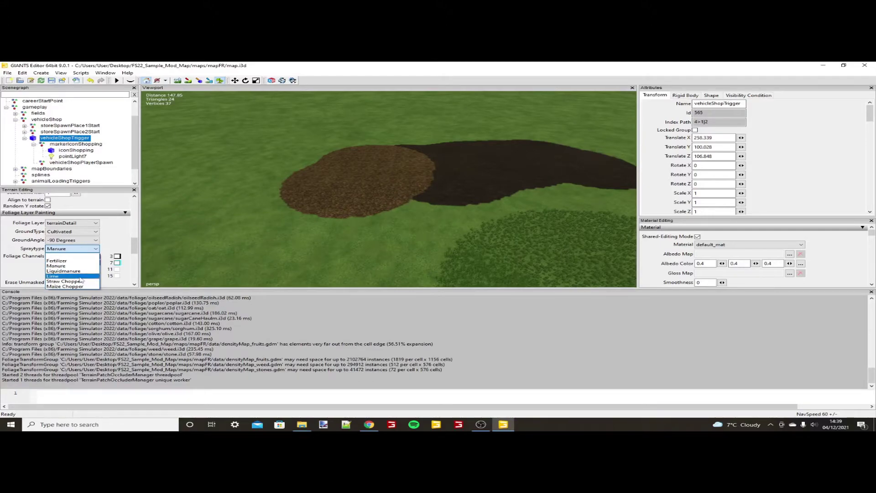
{"action": "mouse_move", "coordinate": [295, 178]}
{"action": "left_mouse_down"}
{"action": "mouse_move", "coordinate": [294, 210]}
{"action": "mouse_move", "coordinate": [397, 214]}
{"action": "left_mouse_up"}
{"action": "scroll", "coordinate": [302, 197], "scroll_direction": "up", "scroll_amount": 5}
{"action": "scroll", "coordinate": [327, 197], "scroll_direction": "up", "scroll_amount": 3}
{"action": "scroll", "coordinate": [341, 197], "scroll_direction": "down", "scroll_amount": 5}
{"action": "mouse_move", "coordinate": [340, 197]}
{"action": "left_mouse_down", "text": "alt"}
{"action": "mouse_move", "coordinate": [330, 201]}
{"action": "mouse_move", "coordinate": [401, 198]}
{"action": "left_mouse_up", "text": "alt"}
{"action": "scroll", "coordinate": [366, 213], "scroll_direction": "down", "scroll_amount": 3}
{"action": "scroll", "coordinate": [354, 219], "scroll_direction": "up", "scroll_amount": 5}
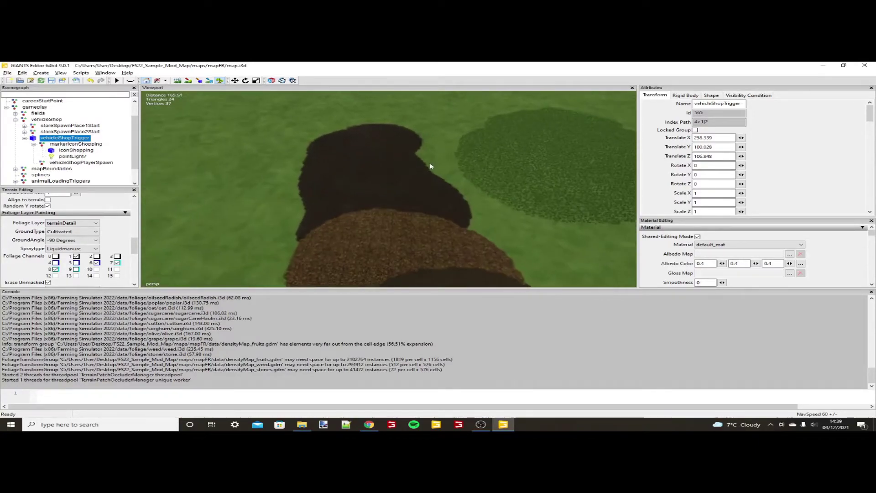
Paint a clump of decoBush foliage in the Small state on open ground away from the cultivated area
{"action": "left_click", "coordinate": [84, 224]}
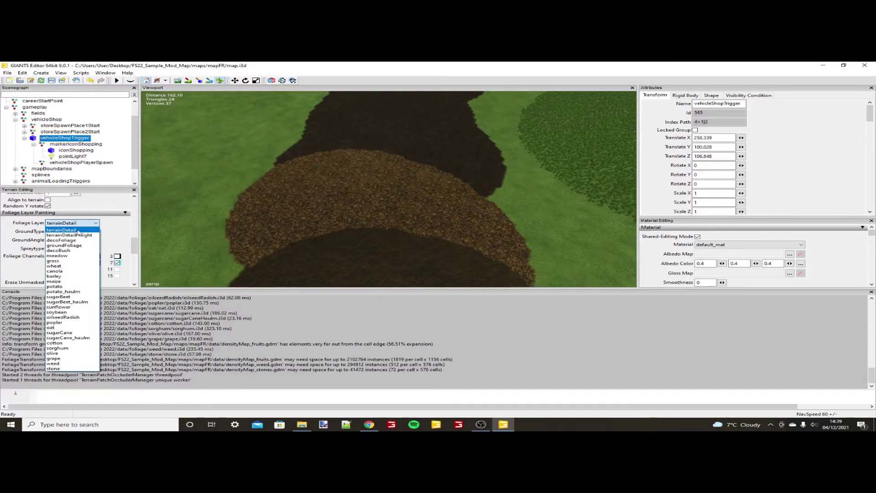
{"action": "left_click", "coordinate": [68, 252]}
{"action": "left_click", "coordinate": [77, 232]}
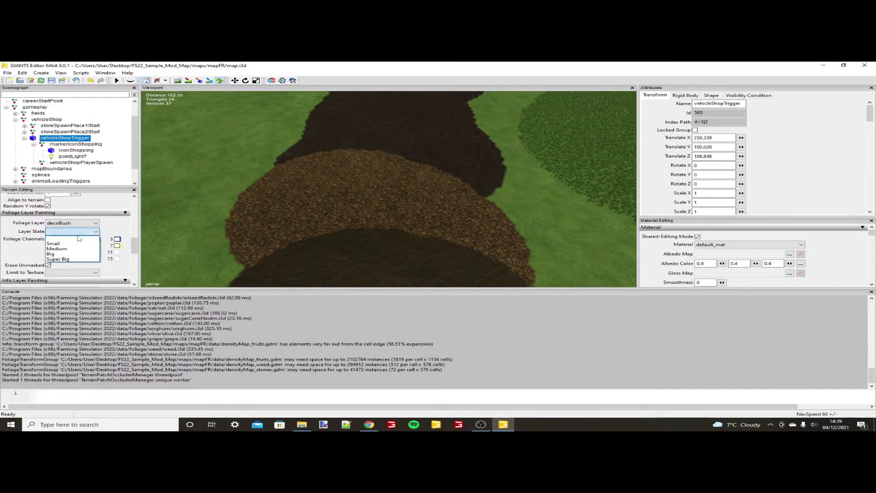
{"action": "left_click", "coordinate": [68, 243]}
{"action": "middle_click_drag", "start_coordinate": [264, 177], "coordinate": [344, 178], "text": "alt"}
{"action": "left_click", "coordinate": [392, 173]}
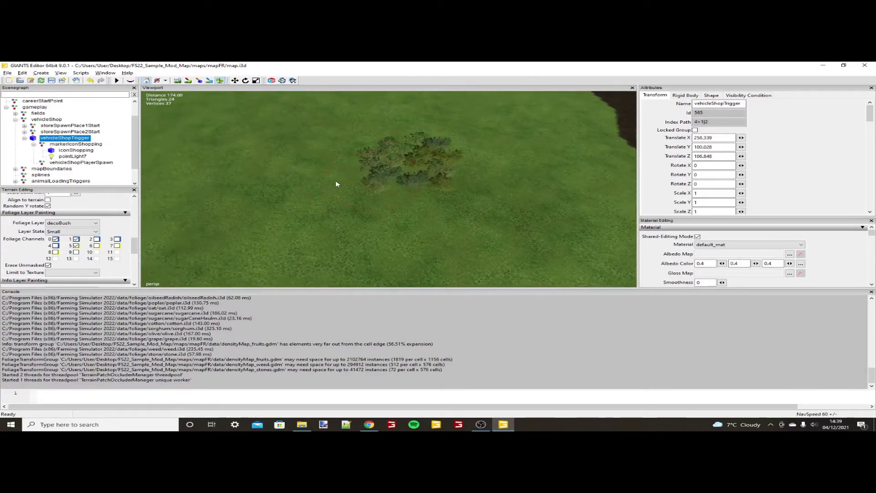
Set the decoBush layer state to Medium and paint a second clump a short distance from the small bushes
{"action": "left_click", "coordinate": [72, 250]}
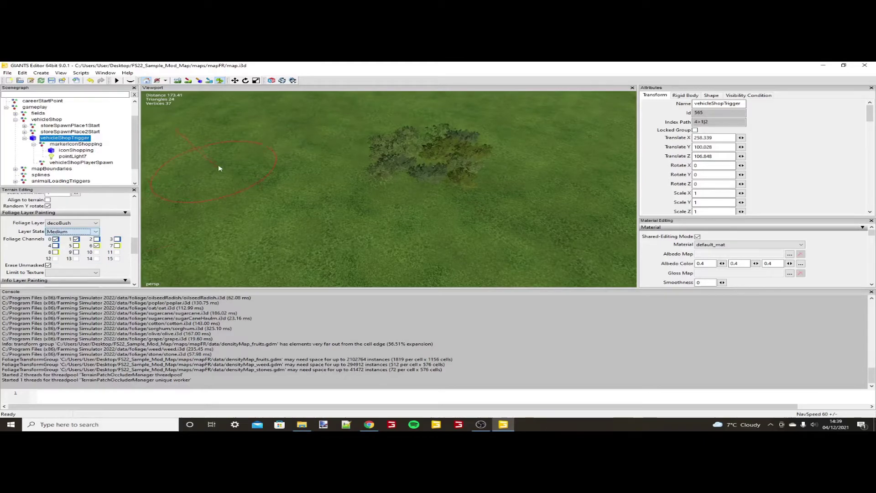
{"action": "left_click", "coordinate": [232, 164]}
{"action": "left_click_drag", "start_coordinate": [332, 177], "coordinate": [269, 135], "text": "alt"}
{"action": "right_click_drag", "start_coordinate": [269, 137], "coordinate": [142, 192], "text": "alt"}
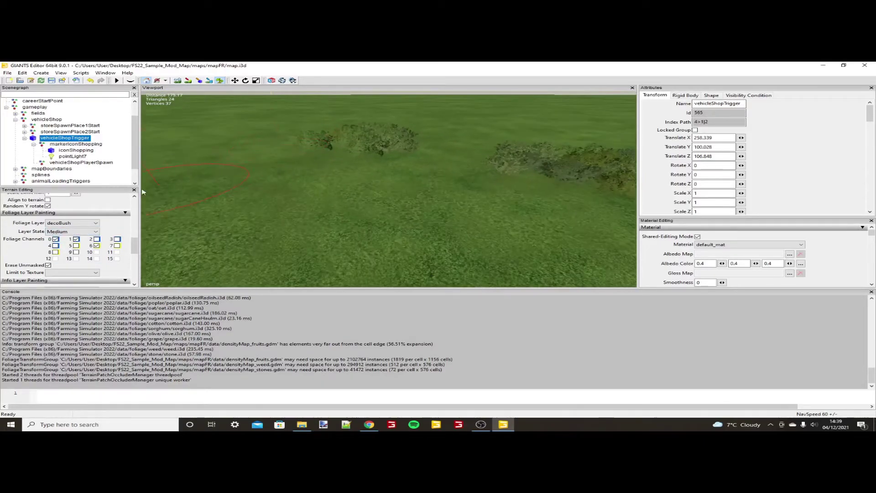
Paint decoBush foliage in the Big state in front of the medium clump, and in the Super Big state beside it
{"action": "left_click", "coordinate": [86, 231]}
{"action": "left_click", "coordinate": [69, 249]}
{"action": "left_click", "coordinate": [312, 175]}
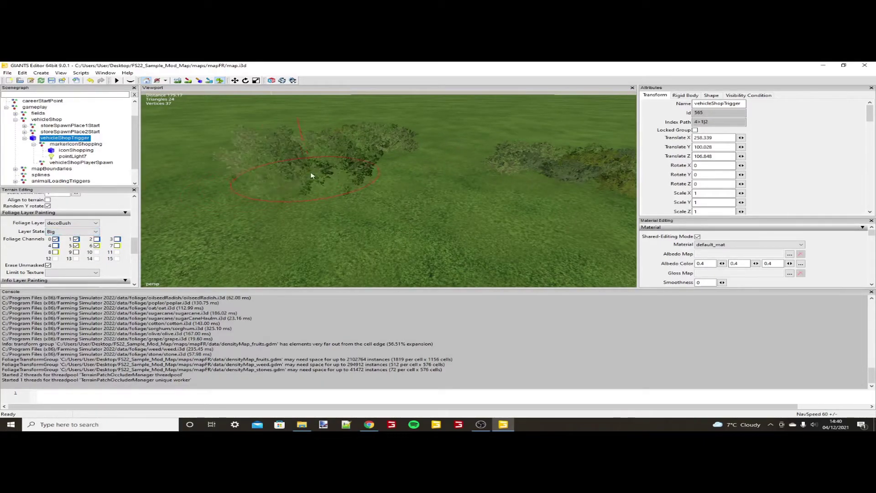
{"action": "left_click", "coordinate": [64, 233]}
{"action": "left_click", "coordinate": [64, 260]}
{"action": "left_click", "coordinate": [412, 212]}
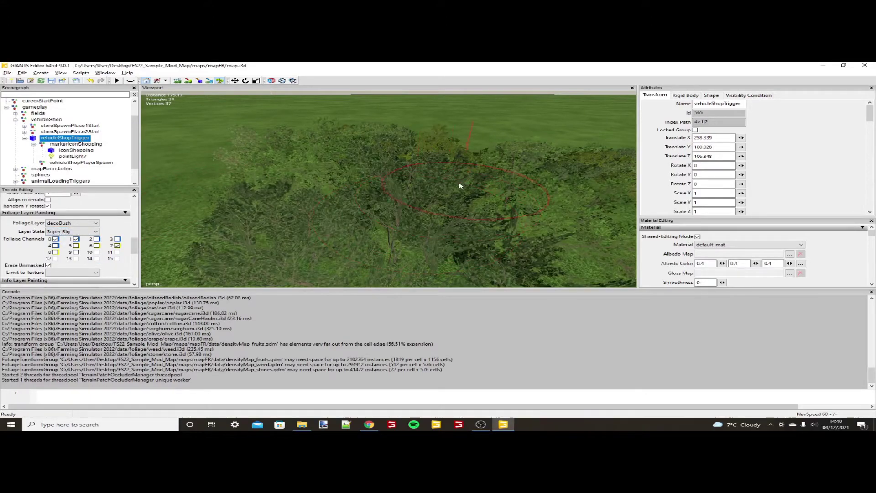
Erase the painted decoBush clumps from the open ground
{"action": "right_click_drag", "start_coordinate": [460, 184], "coordinate": [423, 186], "text": "alt"}
{"action": "left_click_drag", "start_coordinate": [423, 186], "coordinate": [413, 239], "text": "alt"}
{"action": "right_click_drag", "start_coordinate": [413, 239], "coordinate": [354, 219], "text": "alt"}
{"action": "left_click_drag", "start_coordinate": [354, 219], "coordinate": [394, 218], "text": "alt"}
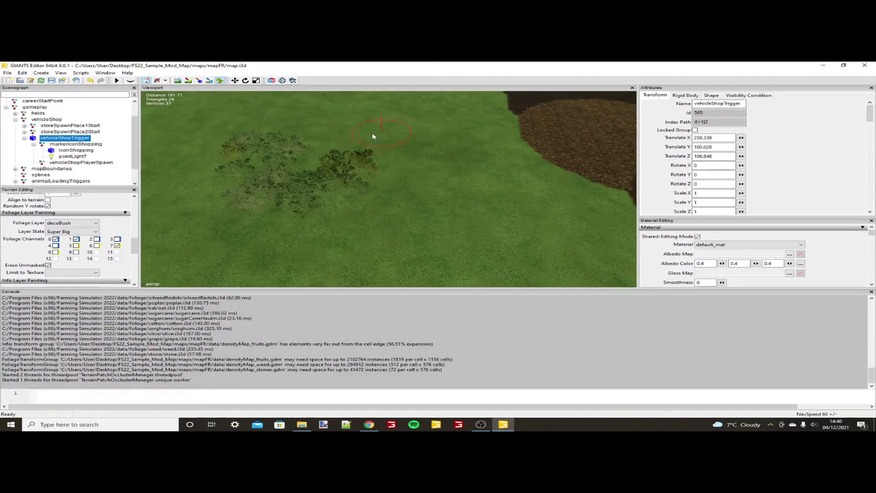
{"action": "mouse_move", "coordinate": [373, 136]}
{"action": "left_mouse_down", "text": "ctrl"}
{"action": "mouse_move", "coordinate": [352, 172]}
{"action": "mouse_move", "coordinate": [255, 195]}
{"action": "left_mouse_up", "text": "ctrl"}
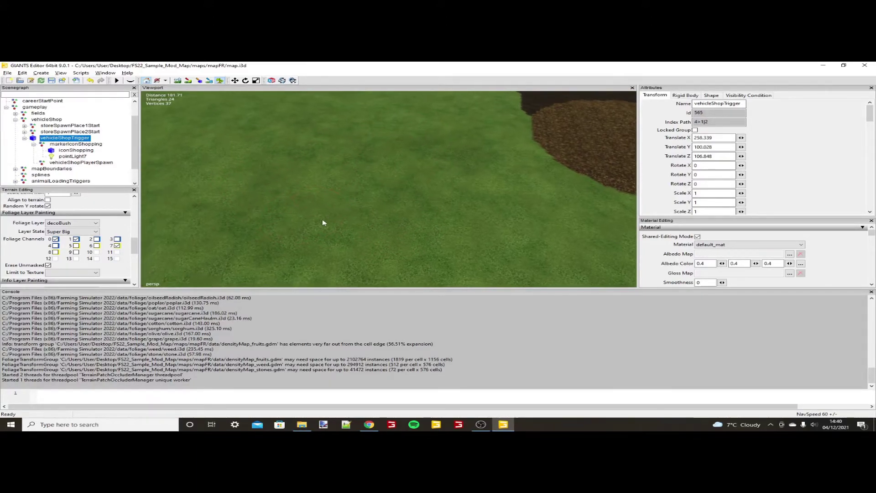
{"action": "scroll", "coordinate": [323, 223], "scroll_direction": "down", "scroll_amount": 5}
{"action": "left_click_drag", "start_coordinate": [324, 223], "coordinate": [326, 203], "text": "alt"}
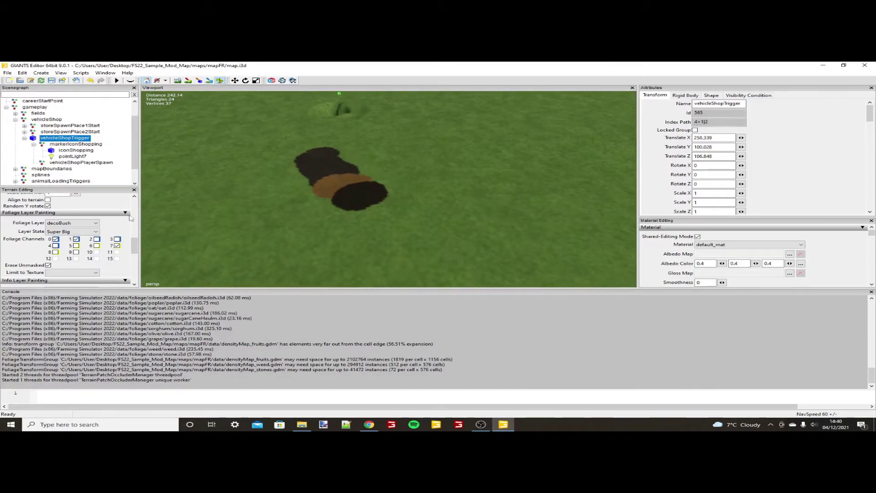
{"action": "mouse_move", "coordinate": [136, 245]}
{"action": "left_mouse_down"}
{"action": "mouse_move", "coordinate": [144, 237]}
{"action": "mouse_move", "coordinate": [142, 201]}
{"action": "left_mouse_up"}
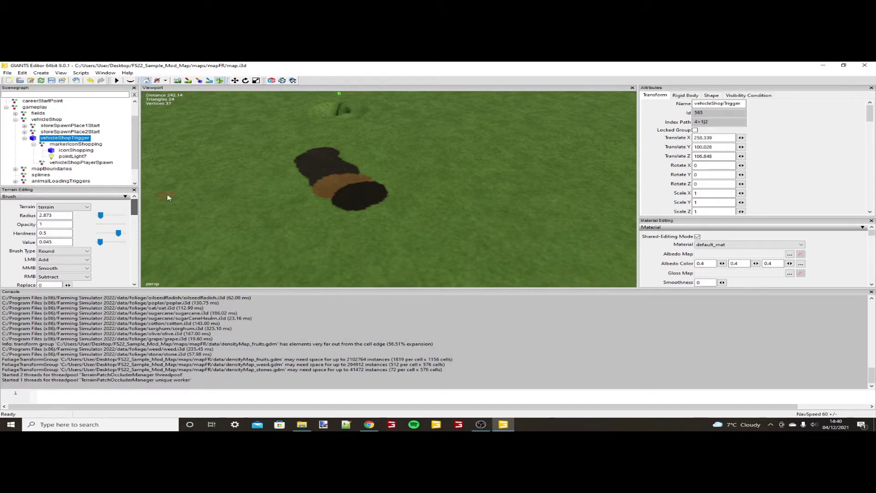
{"action": "left_click_drag", "start_coordinate": [203, 191], "coordinate": [282, 193], "text": "alt"}
{"action": "middle_click_drag", "start_coordinate": [281, 193], "coordinate": [434, 232], "text": "alt"}
{"action": "right_click_drag", "start_coordinate": [293, 217], "coordinate": [393, 173]}
{"action": "right_click_drag", "start_coordinate": [449, 187], "coordinate": [262, 203]}
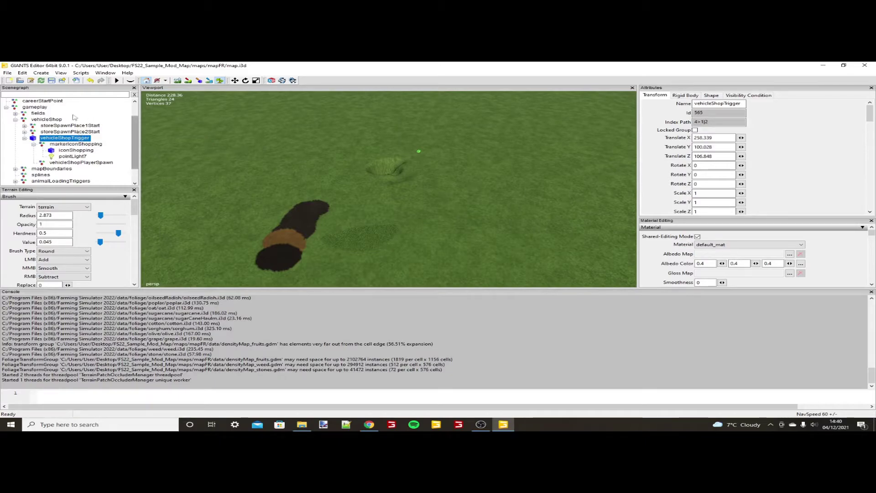
Import the fs22 trees 3 i3d file from the mapFR textures folder into the map
{"action": "left_click", "coordinate": [7, 73]}
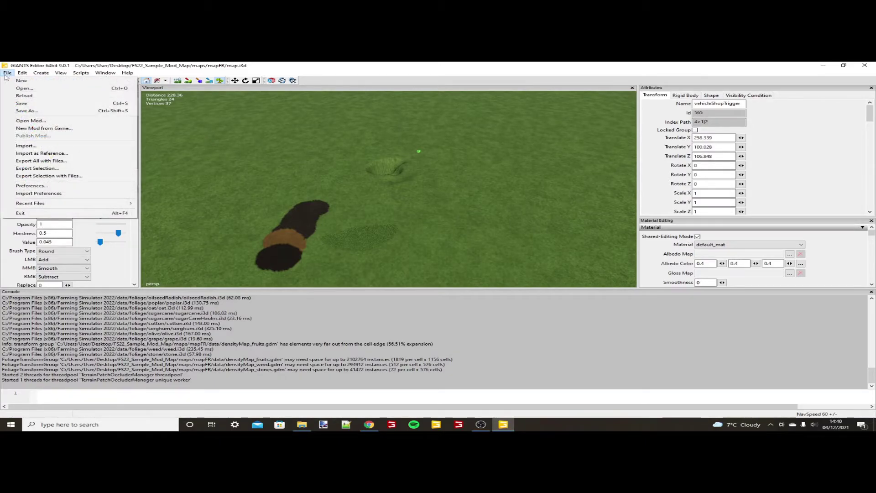
{"action": "left_click", "coordinate": [26, 146]}
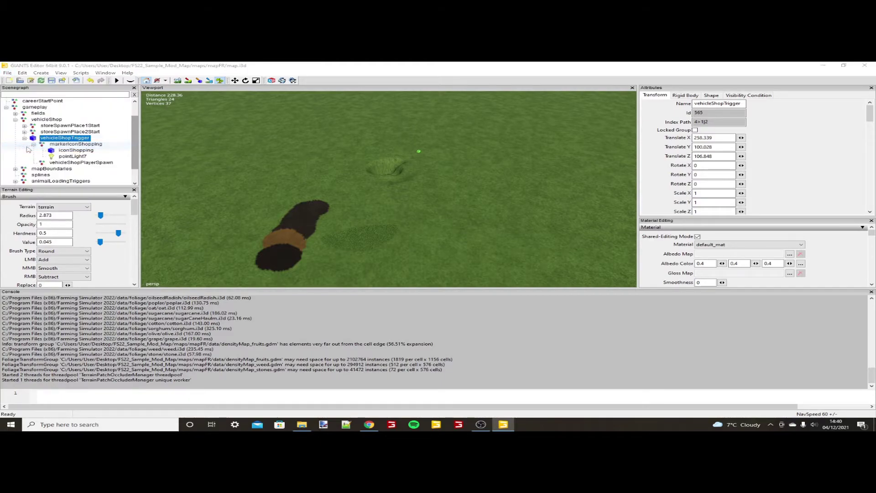
{"action": "left_click_drag", "start_coordinate": [256, 137], "coordinate": [304, 113]}
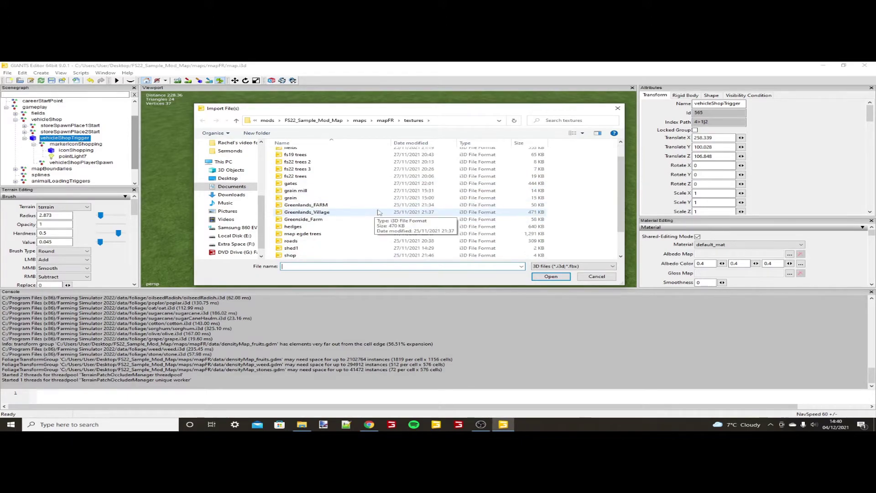
{"action": "scroll", "coordinate": [315, 230], "scroll_direction": "down", "scroll_amount": 2}
{"action": "scroll", "coordinate": [319, 238], "scroll_direction": "down", "scroll_amount": 1}
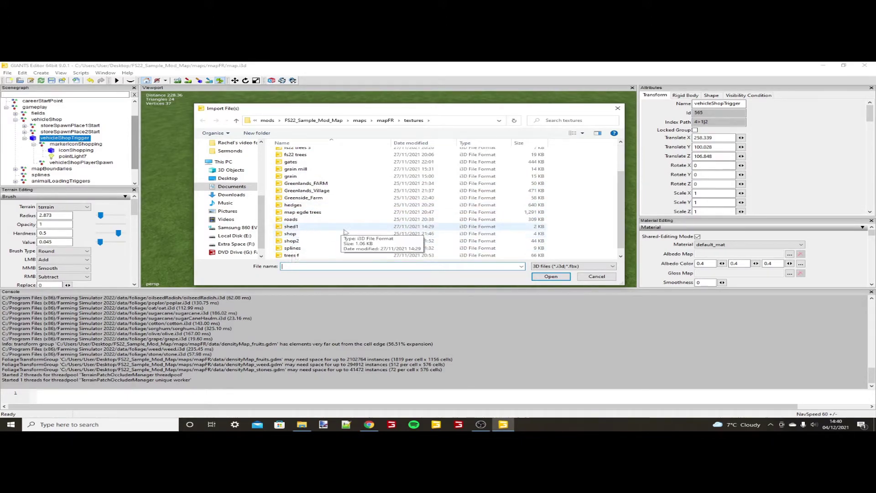
{"action": "scroll", "coordinate": [363, 228], "scroll_direction": "up", "scroll_amount": 3}
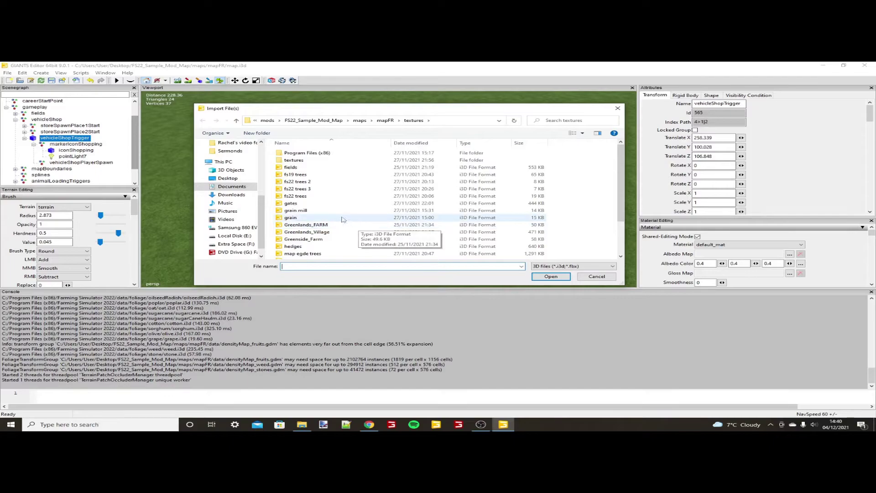
{"action": "left_click", "coordinate": [314, 189]}
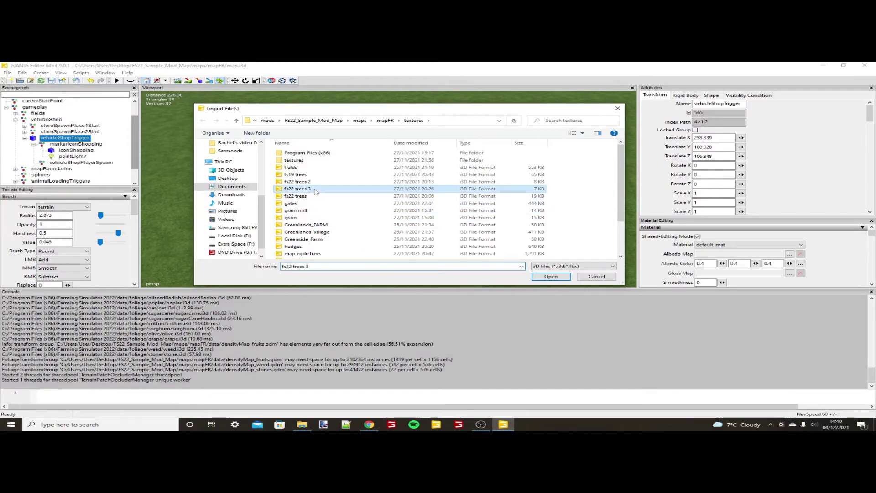
{"action": "left_click", "coordinate": [551, 276]}
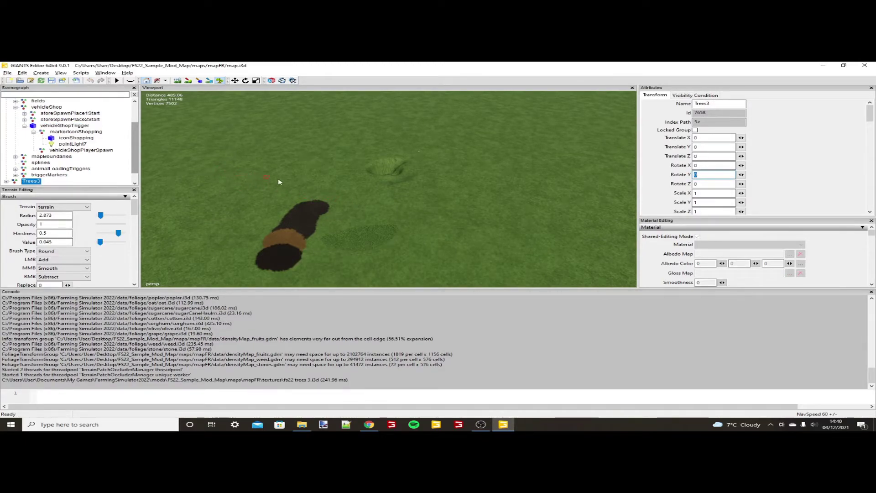
Look over the terrain around the painted field area to locate the imported Trees3 group
{"action": "left_click_drag", "start_coordinate": [278, 182], "coordinate": [342, 190], "text": "alt"}
{"action": "right_click_drag", "start_coordinate": [343, 190], "coordinate": [168, 217], "text": "alt"}
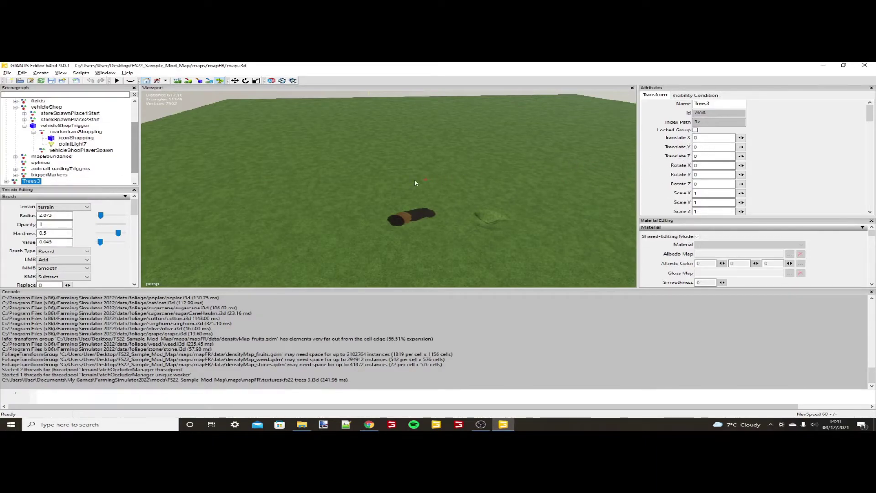
{"action": "left_click_drag", "start_coordinate": [415, 183], "coordinate": [378, 170], "text": "alt"}
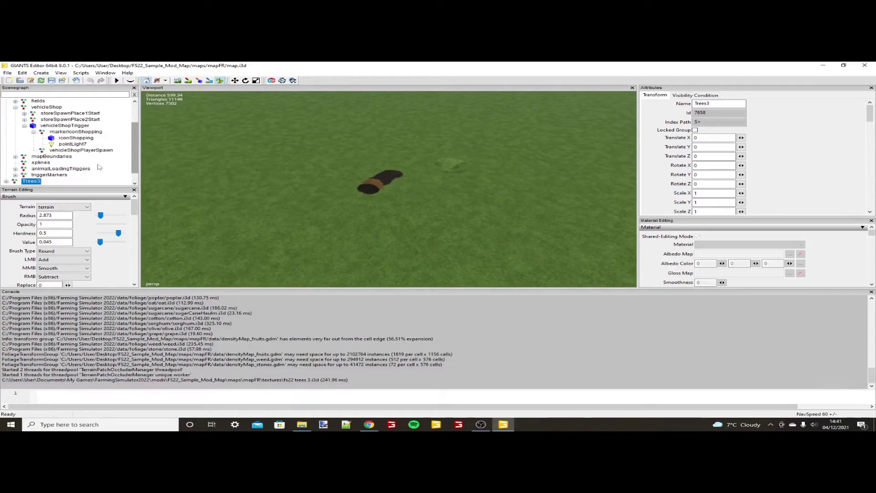
{"action": "left_click_drag", "start_coordinate": [133, 153], "coordinate": [137, 160]}
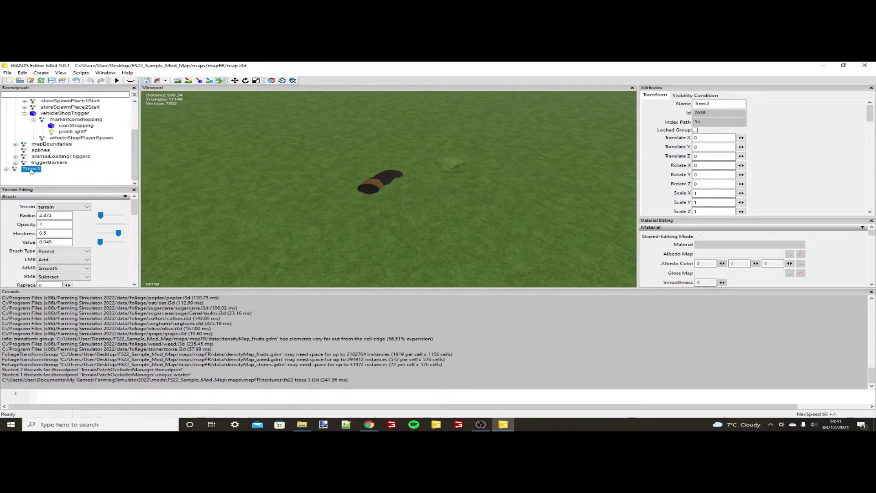
{"action": "left_click_drag", "start_coordinate": [228, 180], "coordinate": [360, 257], "text": "alt"}
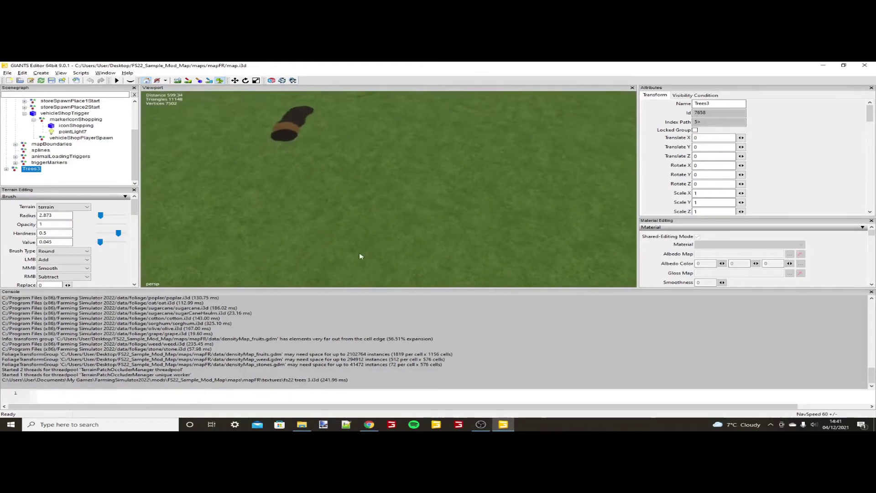
{"action": "scroll", "coordinate": [360, 256], "scroll_direction": "down", "scroll_amount": 10}
{"action": "left_click_drag", "start_coordinate": [263, 242], "coordinate": [556, 171], "text": "alt"}
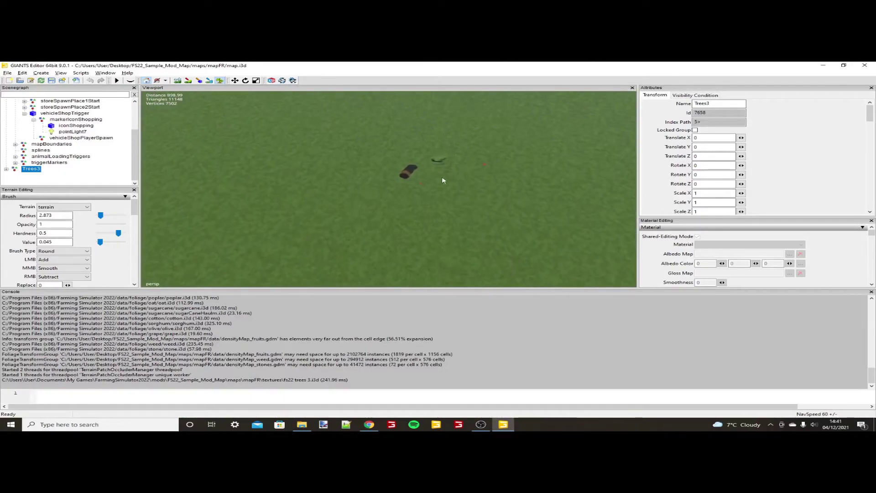
{"action": "scroll", "coordinate": [334, 221], "scroll_direction": "up", "scroll_amount": 2}
{"action": "left_click_drag", "start_coordinate": [335, 221], "coordinate": [342, 184], "text": "alt"}
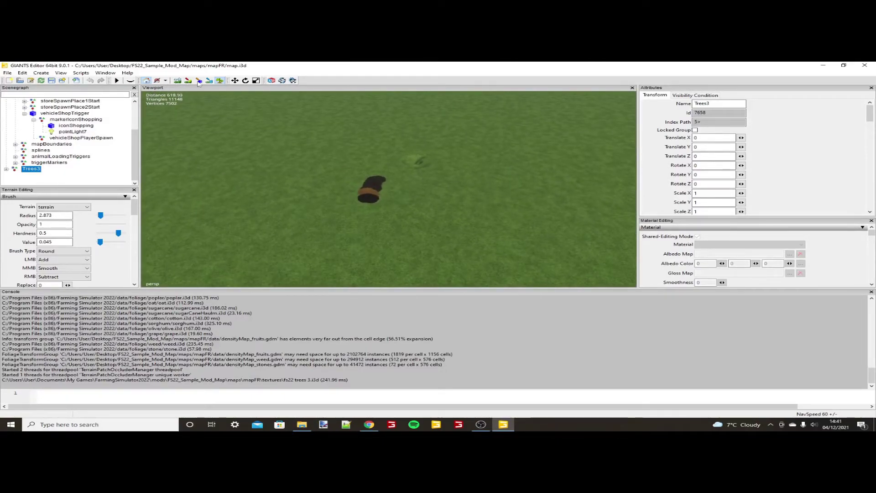
Expand the imported Trees3 group and check where its birch_stage01 to birch_stage04 trees sit relative to the terrain
{"action": "left_click", "coordinate": [223, 82]}
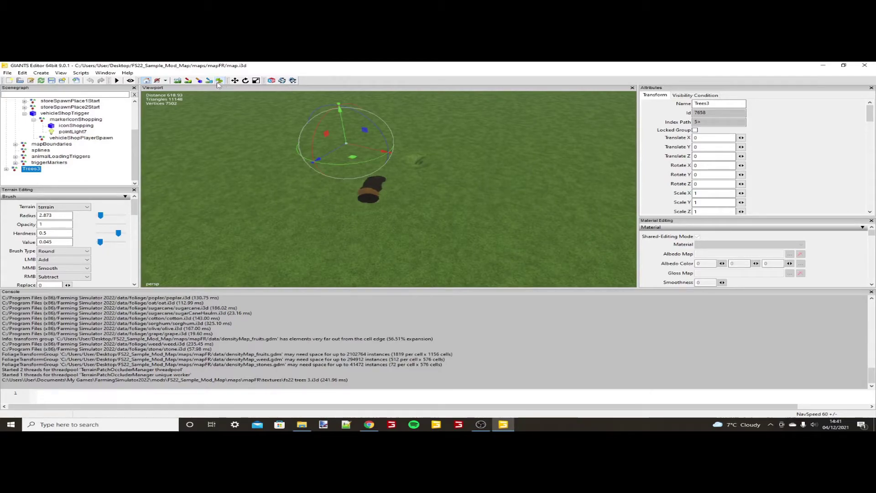
{"action": "left_click_drag", "start_coordinate": [259, 119], "coordinate": [338, 212], "text": "alt"}
{"action": "scroll", "coordinate": [338, 211], "scroll_direction": "up", "scroll_amount": 3}
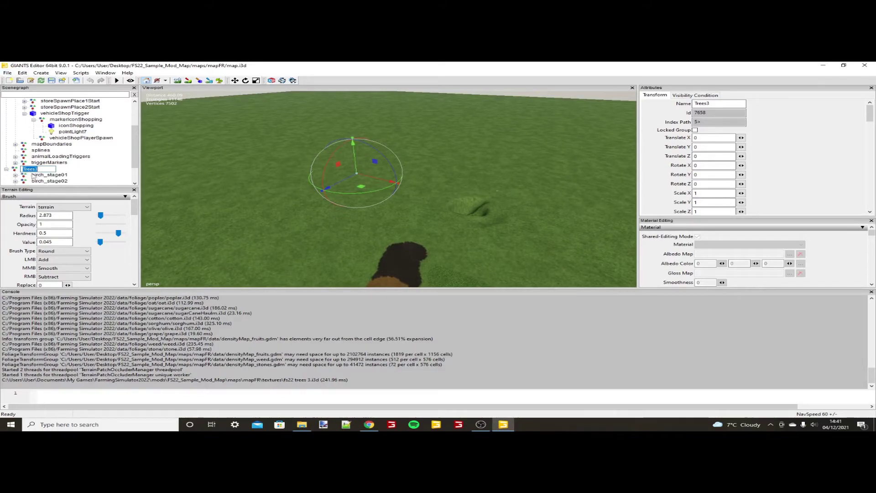
{"action": "scroll", "coordinate": [102, 157], "scroll_direction": "down", "scroll_amount": 2}
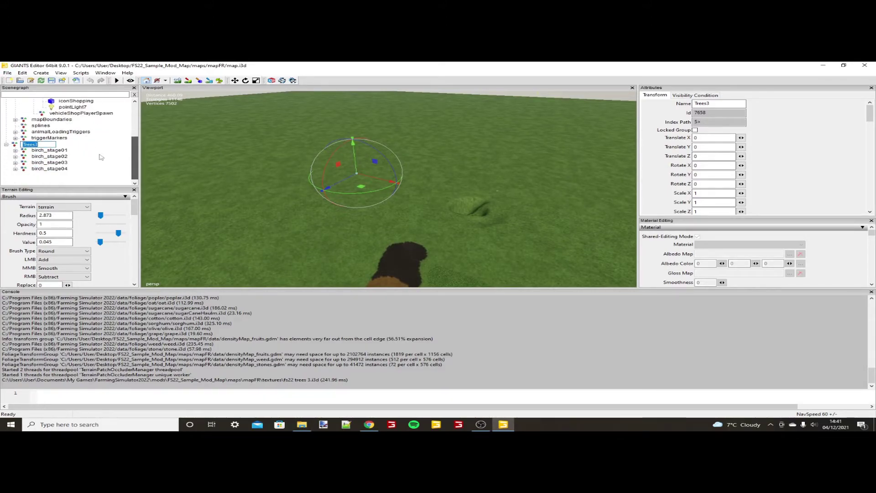
{"action": "left_click", "coordinate": [47, 152]}
{"action": "left_click", "coordinate": [48, 157]}
{"action": "left_click", "coordinate": [49, 163]}
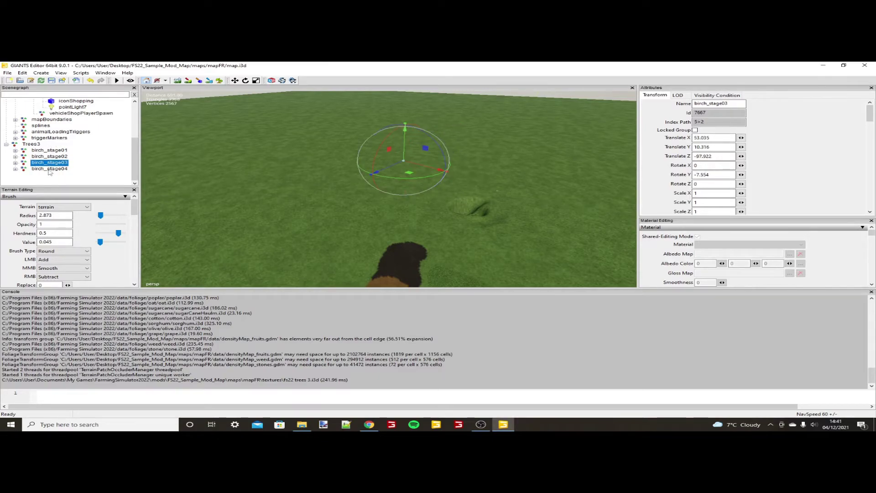
{"action": "left_click", "coordinate": [51, 169]}
Raise the first birch_stage01 tree out of the ground to a Translate Y of about 120
{"action": "left_click", "coordinate": [51, 152]}
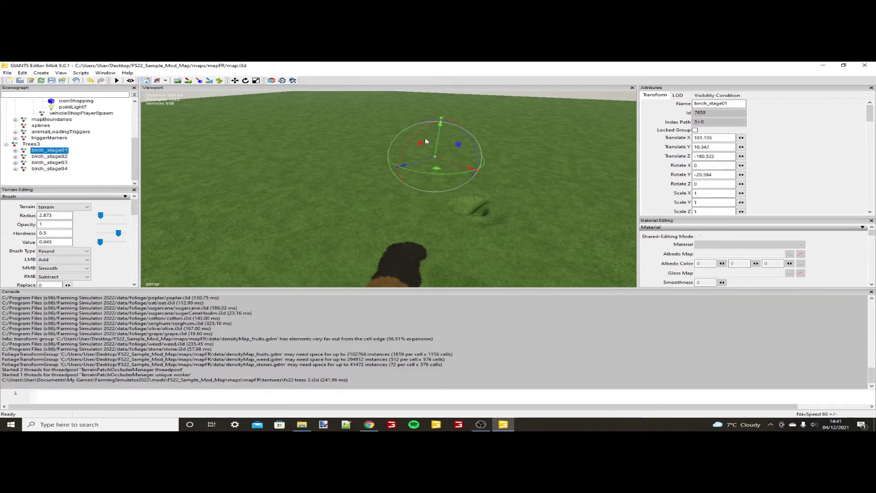
{"action": "left_click_drag", "start_coordinate": [437, 145], "coordinate": [373, 231]}
{"action": "scroll", "coordinate": [439, 212], "scroll_direction": "up", "scroll_amount": 8}
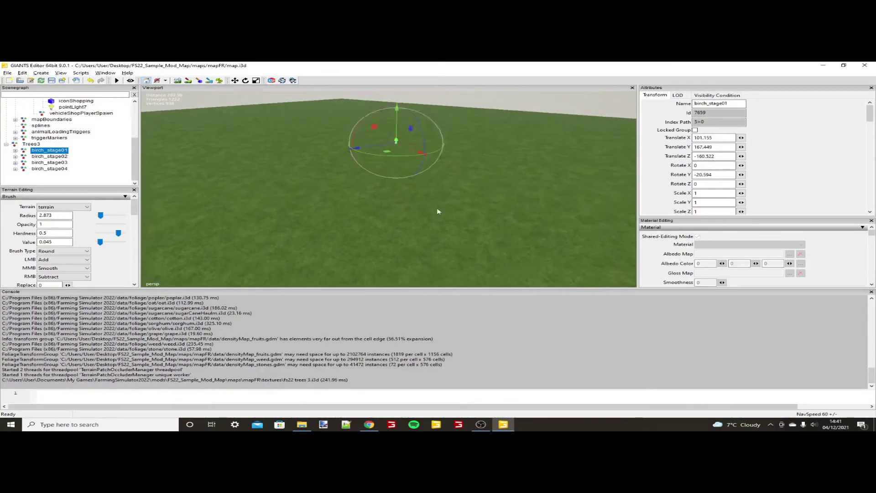
{"action": "left_click_drag", "start_coordinate": [346, 122], "coordinate": [395, 234]}
{"action": "scroll", "coordinate": [414, 217], "scroll_direction": "up", "scroll_amount": 5}
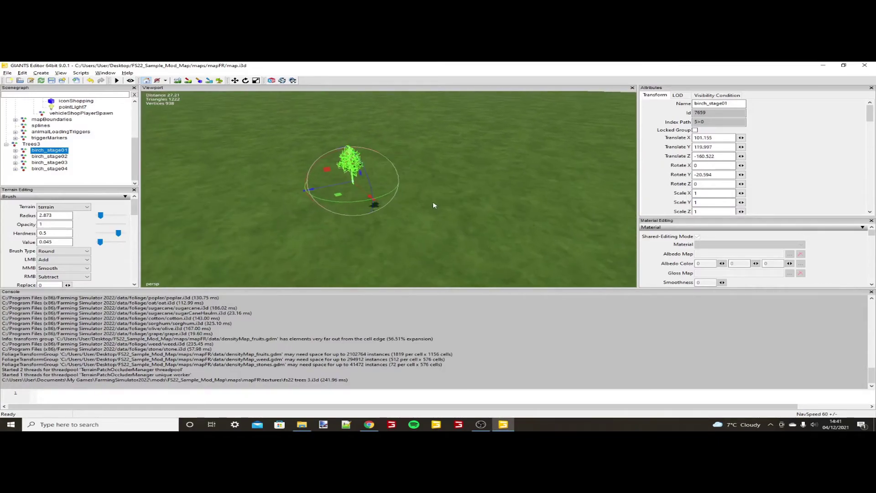
Lower the birch_stage01 tree closer to the grass, to a Translate Y of about 107.9
{"action": "middle_click_drag", "start_coordinate": [432, 202], "coordinate": [386, 143], "text": "alt"}
{"action": "left_click_drag", "start_coordinate": [391, 138], "coordinate": [376, 269]}
{"action": "scroll", "coordinate": [376, 269], "scroll_direction": "up", "scroll_amount": 5}
{"action": "middle_click_drag", "start_coordinate": [376, 269], "coordinate": [353, 226], "text": "alt"}
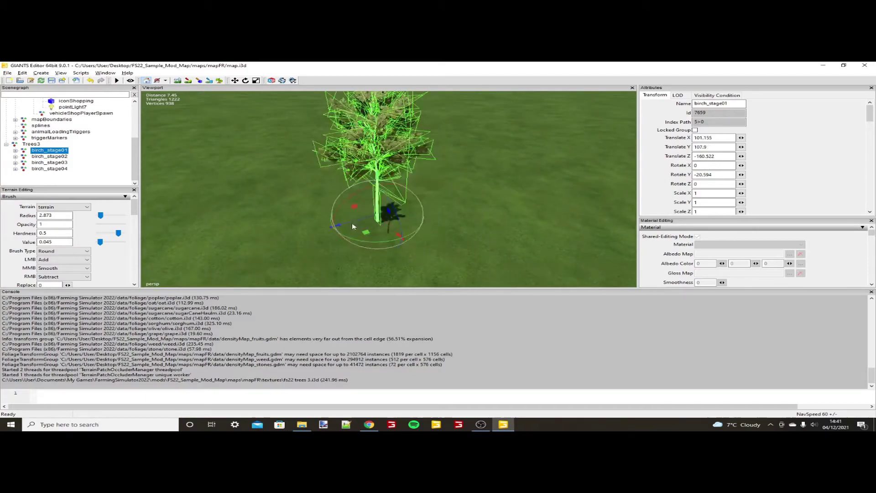
{"action": "left_click_drag", "start_coordinate": [371, 207], "coordinate": [367, 258]}
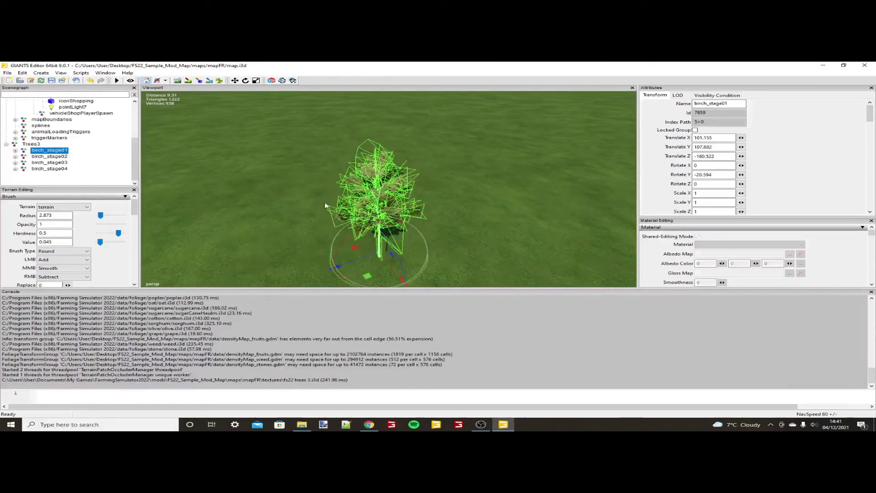
Set the base of the birch_stage01 tree at ground level, at a Translate Y of about 100.3
{"action": "middle_click_drag", "start_coordinate": [325, 197], "coordinate": [395, 168], "text": "alt"}
{"action": "right_click_drag", "start_coordinate": [325, 197], "coordinate": [365, 164]}
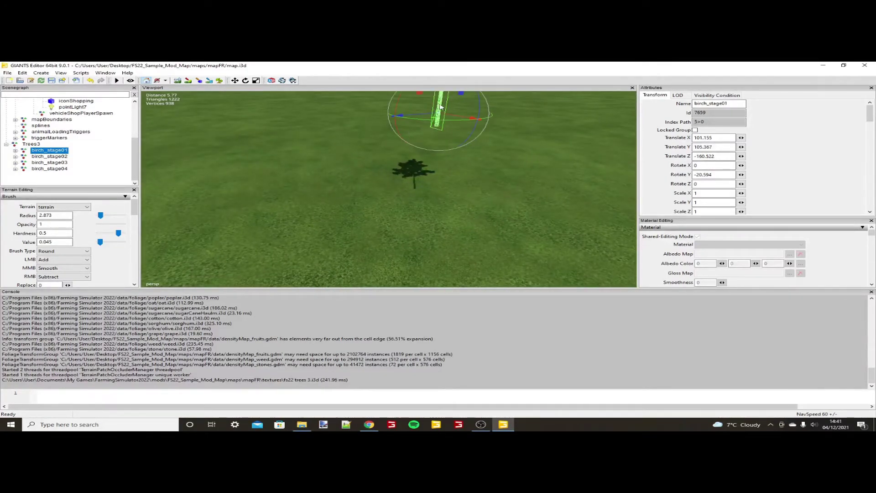
{"action": "left_click_drag", "start_coordinate": [443, 109], "coordinate": [319, 306]}
{"action": "middle_click_drag", "start_coordinate": [348, 232], "coordinate": [398, 206], "text": "alt"}
{"action": "scroll", "coordinate": [340, 214], "scroll_direction": "up", "scroll_amount": 3}
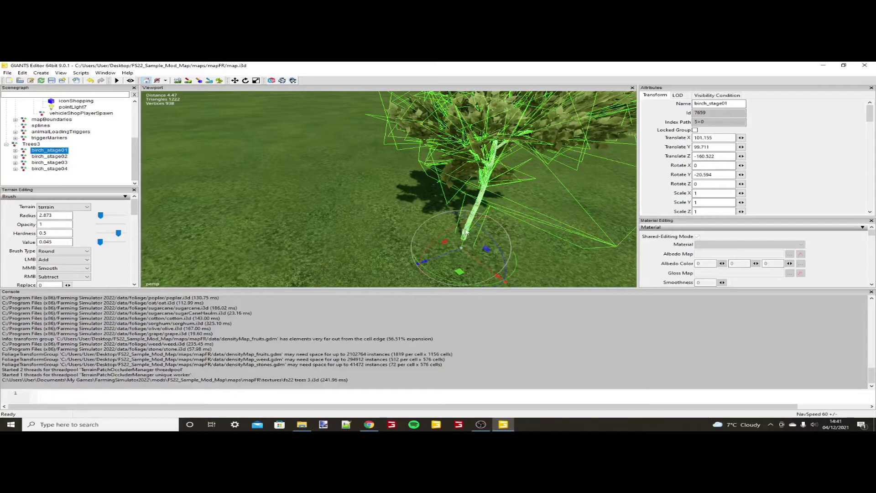
{"action": "left_click_drag", "start_coordinate": [465, 231], "coordinate": [338, 161]}
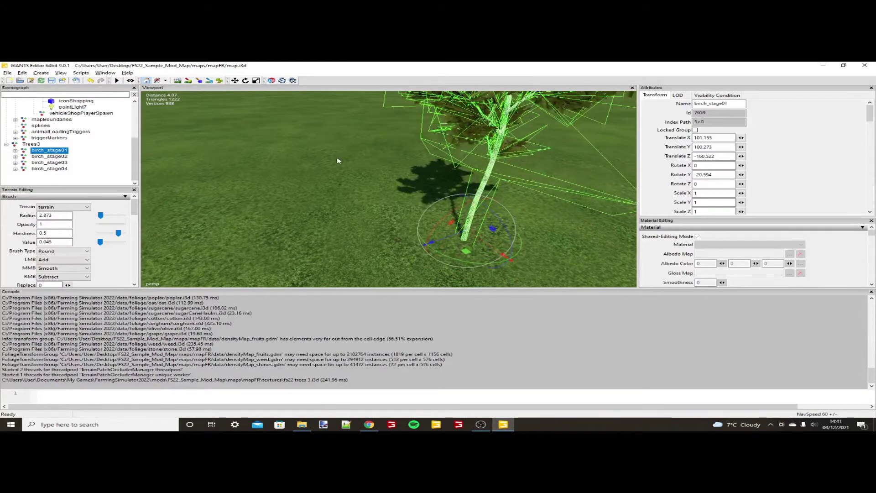
Move the birch_stage01 tree across the terrain to about X -165, Z 265, at a Translate Y of about 100
{"action": "scroll", "coordinate": [323, 171], "scroll_direction": "down", "scroll_amount": 5}
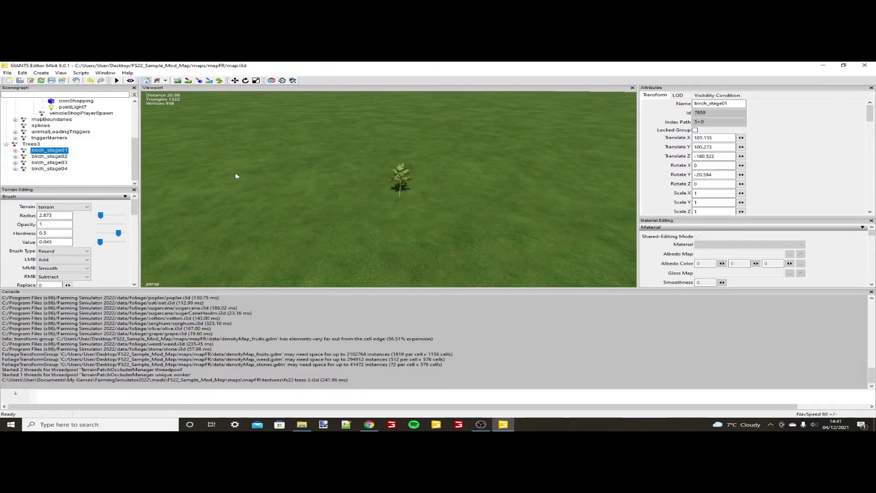
{"action": "left_click_drag", "start_coordinate": [236, 176], "coordinate": [347, 165]}
{"action": "scroll", "coordinate": [348, 165], "scroll_direction": "up", "scroll_amount": 5}
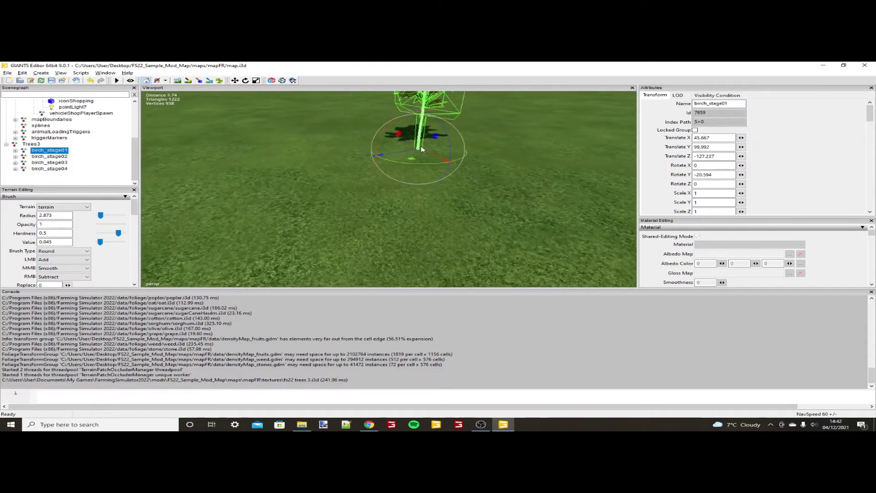
{"action": "scroll", "coordinate": [422, 152], "scroll_direction": "down", "scroll_amount": 8}
{"action": "left_click_drag", "start_coordinate": [378, 166], "coordinate": [282, 204], "text": "alt"}
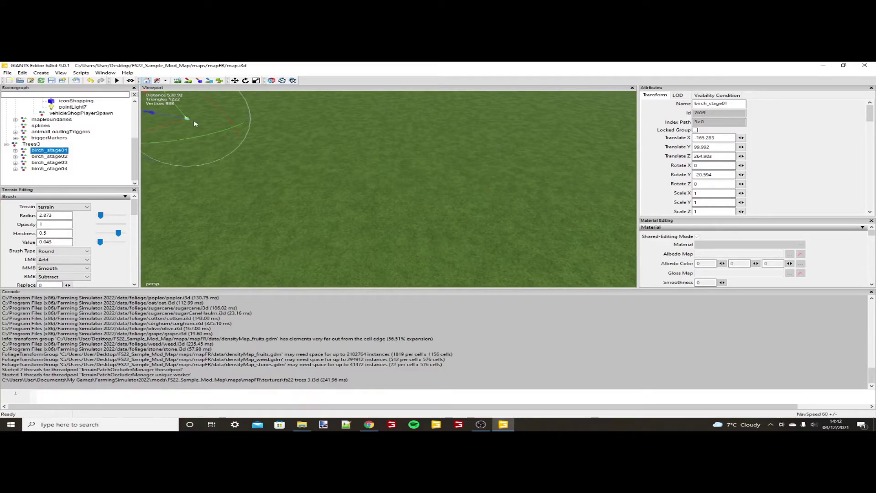
Find the relocated birch tree on the open terrain and select it
{"action": "left_click_drag", "start_coordinate": [345, 152], "coordinate": [349, 157]}
{"action": "right_click", "coordinate": [360, 162]}
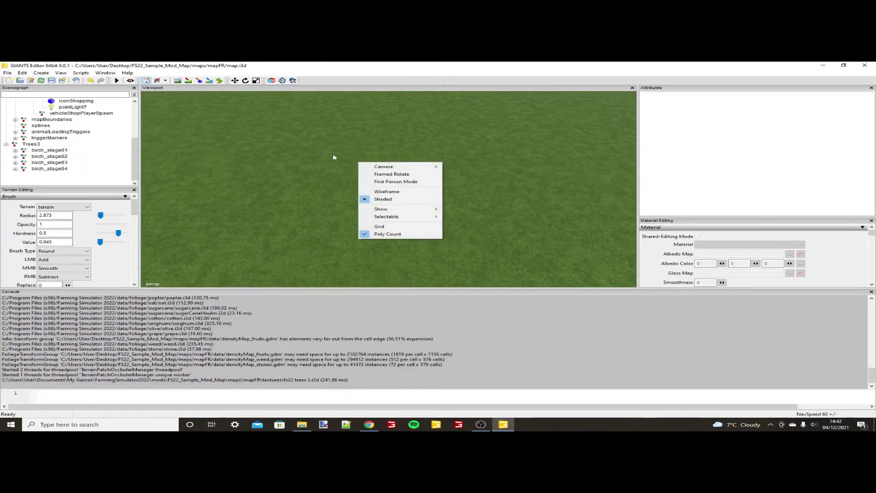
{"action": "left_click", "coordinate": [338, 141]}
{"action": "scroll", "coordinate": [299, 143], "scroll_direction": "down", "scroll_amount": 5}
{"action": "scroll", "coordinate": [513, 150], "scroll_direction": "up", "scroll_amount": 3}
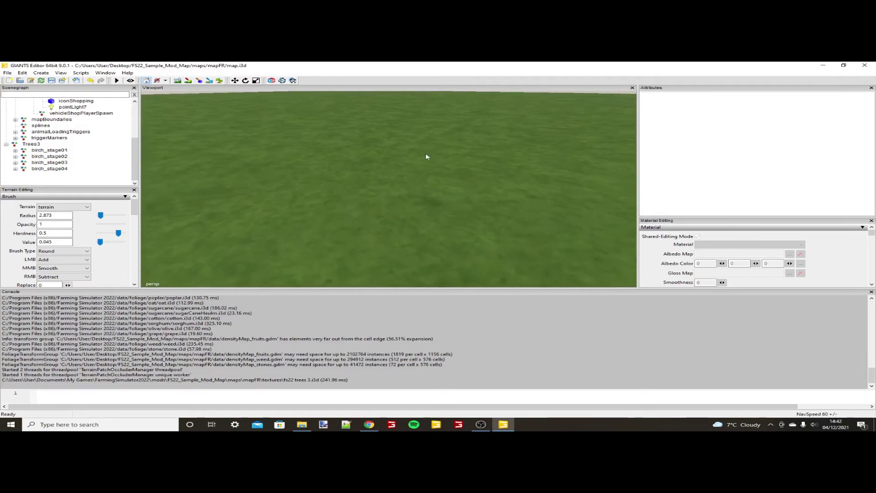
{"action": "right_click_drag", "start_coordinate": [348, 201], "coordinate": [386, 152]}
{"action": "left_click", "coordinate": [361, 186]}
{"action": "scroll", "coordinate": [350, 188], "scroll_direction": "down", "scroll_amount": 5}
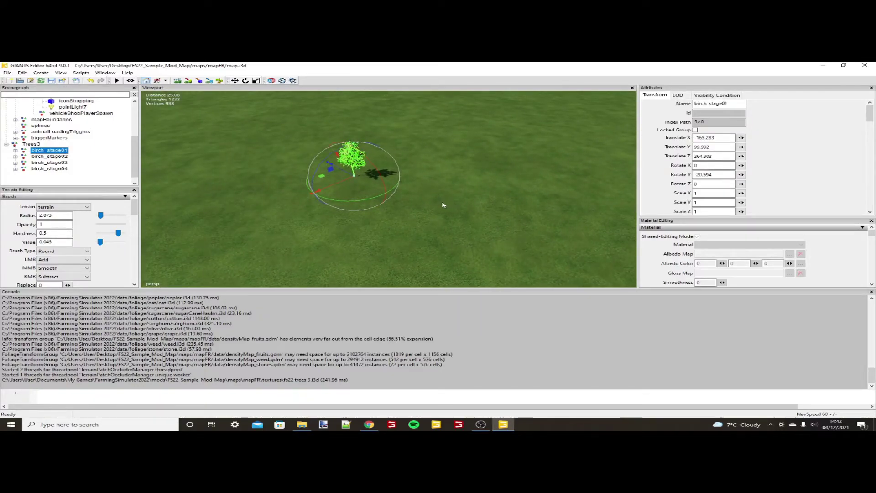
Duplicate the birch tree twice, placing the copies nearby at about X -171, Z 254 and X -163, Z 249
{"action": "left_click", "coordinate": [417, 208]}
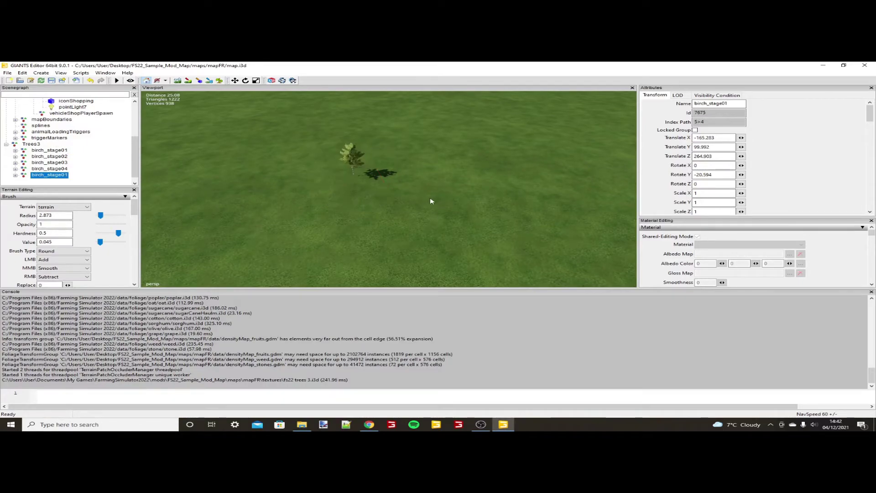
{"action": "left_click", "coordinate": [466, 175]}
{"action": "left_click_drag", "start_coordinate": [411, 183], "coordinate": [415, 153], "text": "alt"}
{"action": "middle_click_drag", "start_coordinate": [415, 153], "coordinate": [404, 156], "text": "alt"}
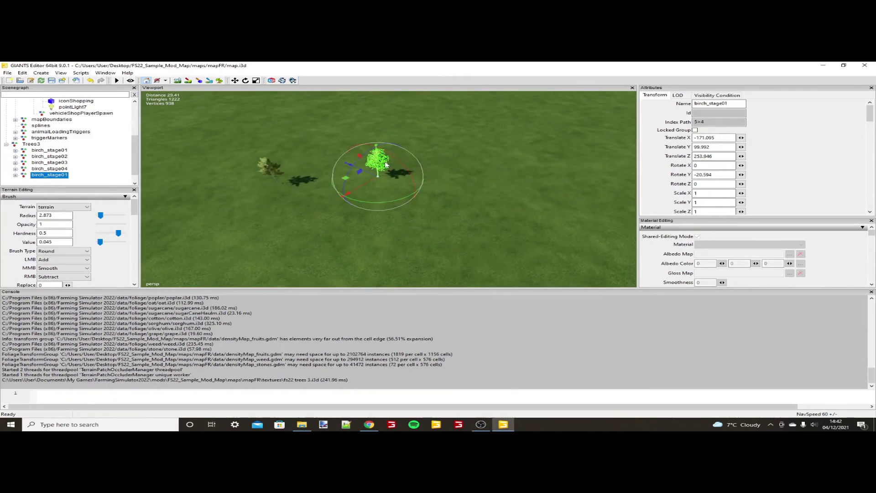
{"action": "left_click_drag", "start_coordinate": [372, 184], "coordinate": [382, 208]}
{"action": "middle_click_drag", "start_coordinate": [383, 207], "coordinate": [377, 207]}
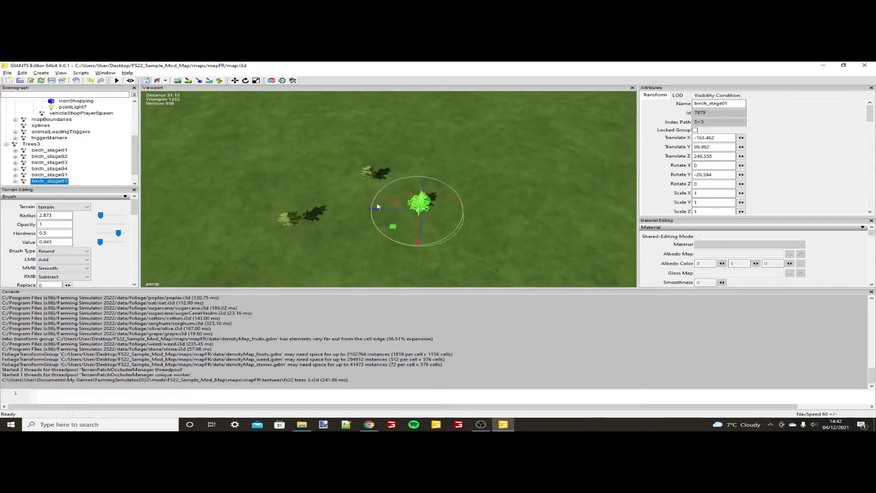
Rotate the newest birch copy around its vertical axis to a Rotate Y of about -53.6 with Rotate X and Z at -180
{"action": "mouse_move", "coordinate": [378, 204]}
{"action": "left_mouse_down", "text": "alt"}
{"action": "mouse_move", "coordinate": [363, 208]}
{"action": "mouse_move", "coordinate": [378, 188]}
{"action": "left_mouse_up", "text": "alt"}
{"action": "scroll", "coordinate": [377, 188], "scroll_direction": "up", "scroll_amount": 3}
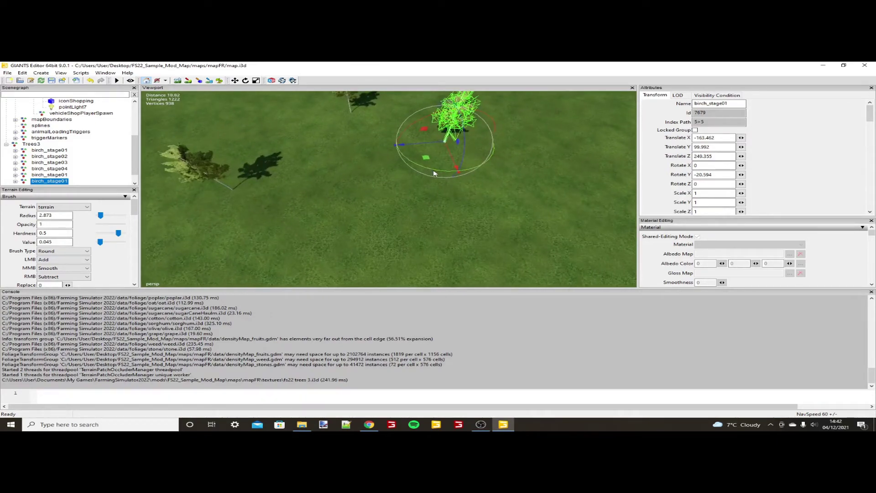
{"action": "left_click_drag", "start_coordinate": [434, 173], "coordinate": [459, 140]}
{"action": "scroll", "coordinate": [498, 160], "scroll_direction": "down", "scroll_amount": 5}
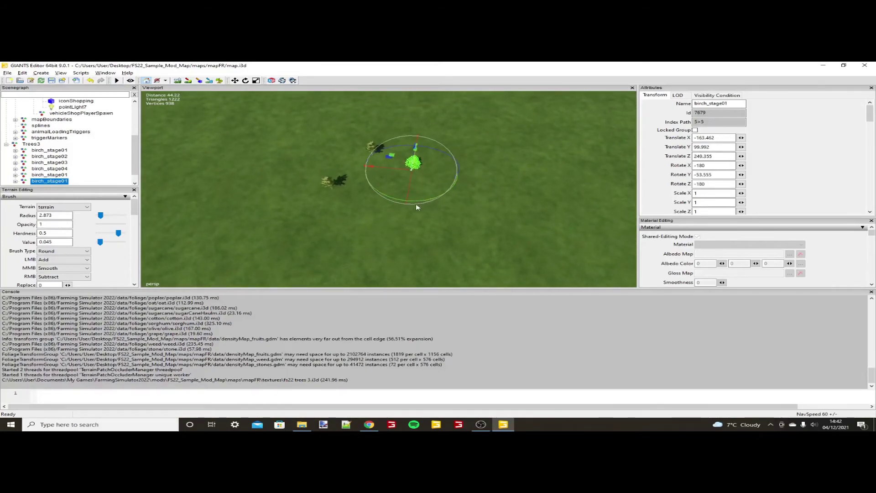
Inspect the three placed birch trees and the surrounding terrain from several angles and distances
{"action": "left_click_drag", "start_coordinate": [416, 207], "coordinate": [453, 182], "text": "alt"}
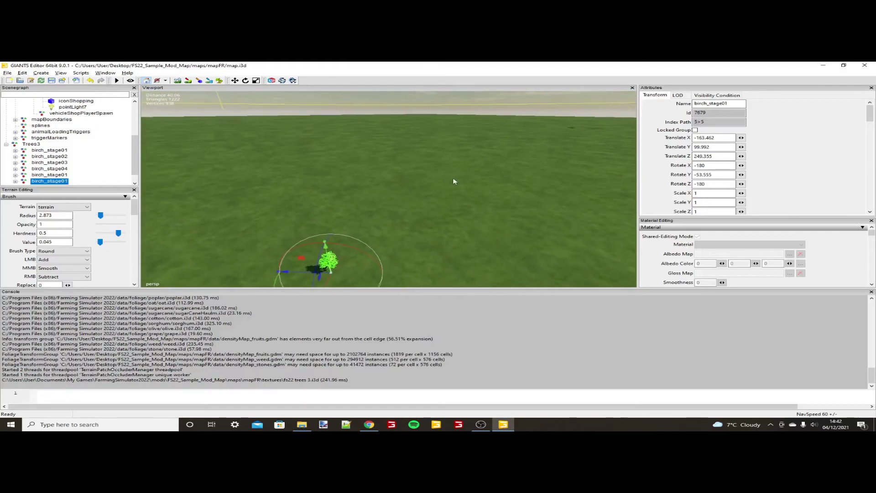
{"action": "scroll", "coordinate": [411, 204], "scroll_direction": "down", "scroll_amount": 8}
{"action": "middle_click_drag", "start_coordinate": [366, 228], "coordinate": [375, 247], "text": "alt"}
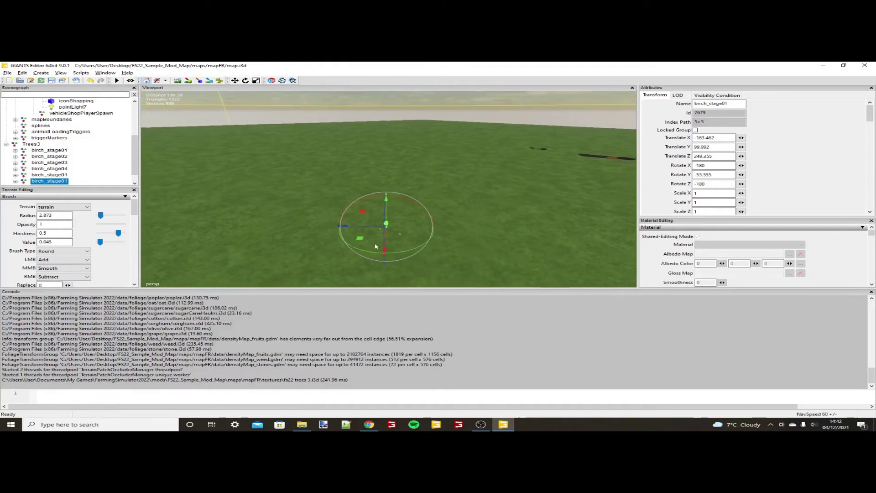
{"action": "scroll", "coordinate": [444, 203], "scroll_direction": "up", "scroll_amount": 5}
{"action": "left_click_drag", "start_coordinate": [444, 204], "coordinate": [305, 222], "text": "alt"}
{"action": "middle_click_drag", "start_coordinate": [354, 215], "coordinate": [342, 180], "text": "alt"}
{"action": "middle_click_drag", "start_coordinate": [455, 178], "coordinate": [372, 149]}
{"action": "scroll", "coordinate": [357, 141], "scroll_direction": "up", "scroll_amount": 4}
{"action": "left_click_drag", "start_coordinate": [357, 141], "coordinate": [331, 166], "text": "alt"}
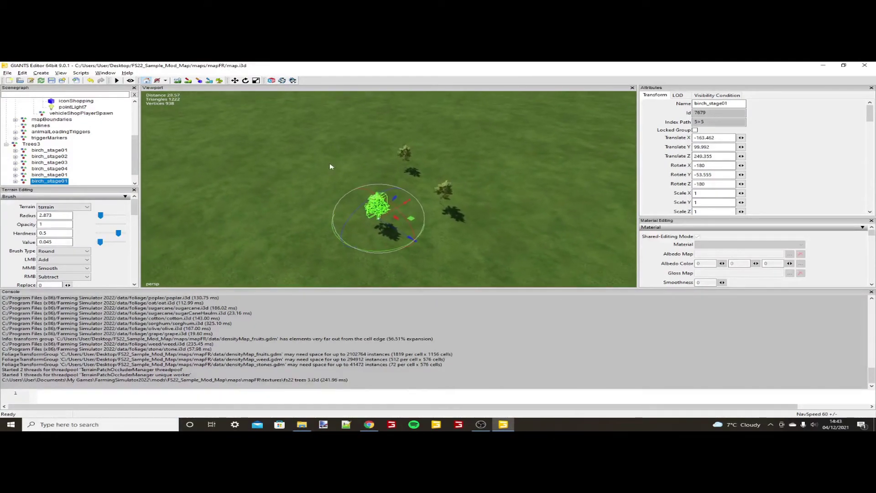
{"action": "scroll", "coordinate": [460, 176], "scroll_direction": "down", "scroll_amount": 6}
{"action": "right_click_drag", "start_coordinate": [459, 176], "coordinate": [475, 161], "text": "alt"}
{"action": "left_click_drag", "start_coordinate": [528, 169], "coordinate": [471, 173], "text": "alt"}
{"action": "mouse_move", "coordinate": [473, 174]}
{"action": "right_mouse_down"}
{"action": "mouse_move", "coordinate": [416, 158]}
{"action": "mouse_move", "coordinate": [414, 176]}
{"action": "mouse_move", "coordinate": [381, 194]}
{"action": "mouse_move", "coordinate": [464, 159]}
{"action": "right_mouse_up"}
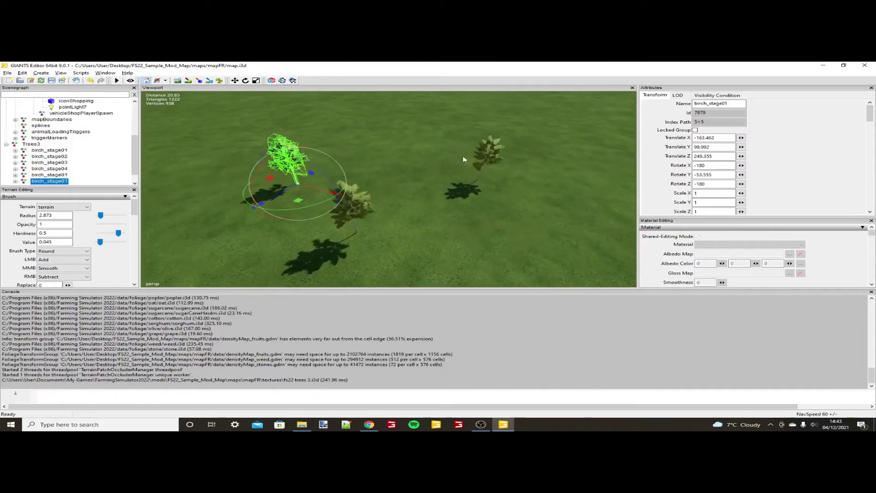
{"action": "mouse_move", "coordinate": [464, 160]}
{"action": "left_mouse_down", "text": "alt"}
{"action": "mouse_move", "coordinate": [422, 161]}
{"action": "mouse_move", "coordinate": [450, 162]}
{"action": "left_mouse_up", "text": "alt"}
{"action": "right_click_drag", "start_coordinate": [450, 162], "coordinate": [428, 169]}
{"action": "middle_click_drag", "start_coordinate": [428, 166], "coordinate": [434, 168], "text": "alt"}
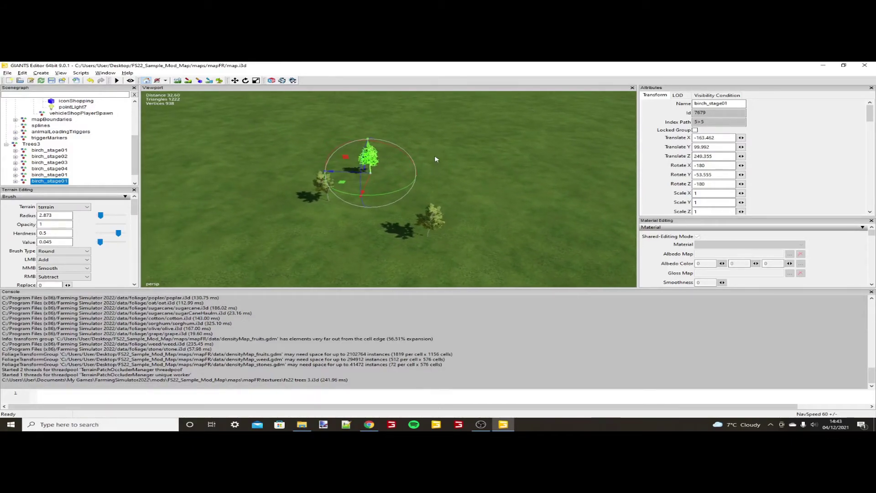
{"action": "right_click_drag", "start_coordinate": [440, 156], "coordinate": [435, 160], "text": "alt"}
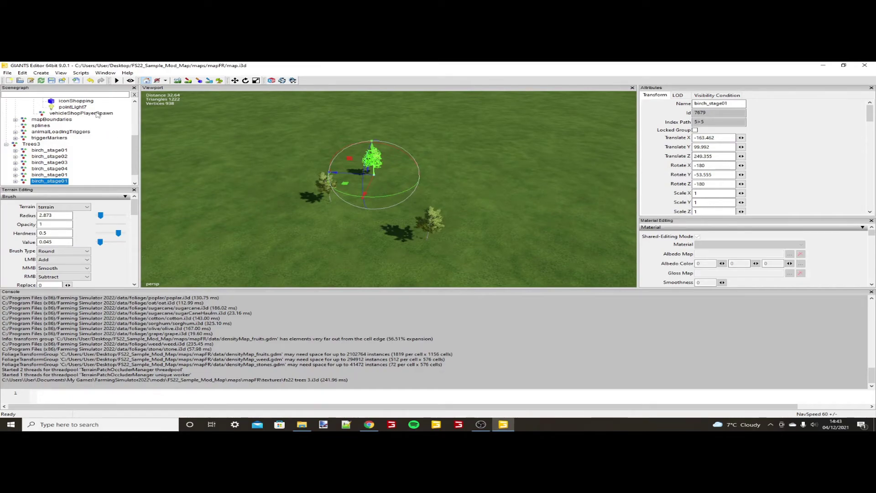
Save the map and close the editor
{"action": "left_click", "coordinate": [7, 73]}
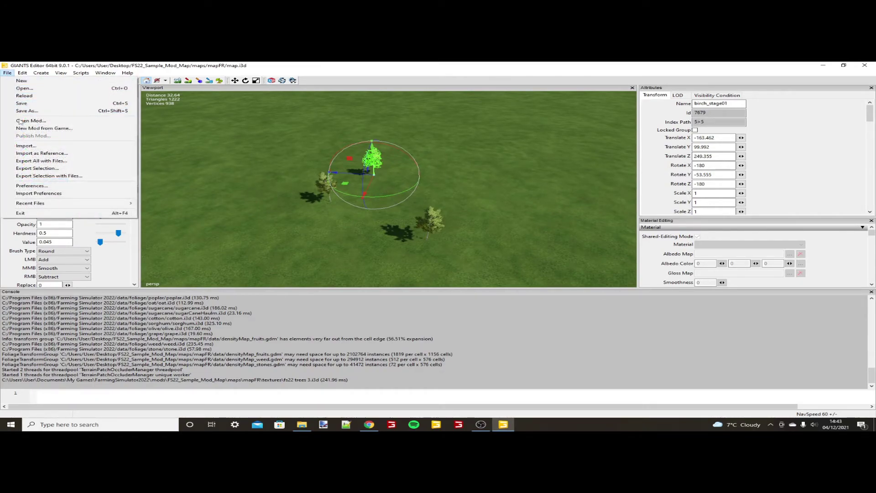
{"action": "left_click", "coordinate": [26, 104]}
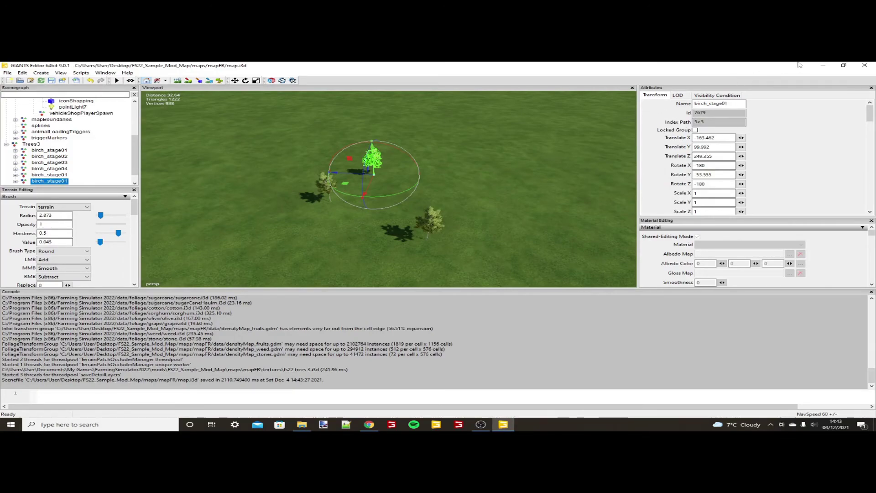
{"action": "left_click", "coordinate": [865, 67]}
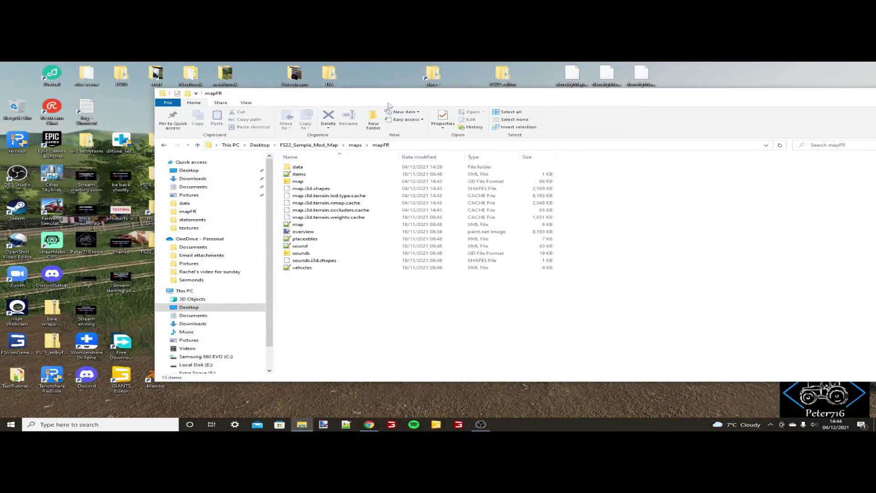
Close the mapFR folder window and move the FS22_Sample_Mod_Map folder to the open area of the desktop
{"action": "left_click_drag", "start_coordinate": [549, 94], "coordinate": [363, 104]}
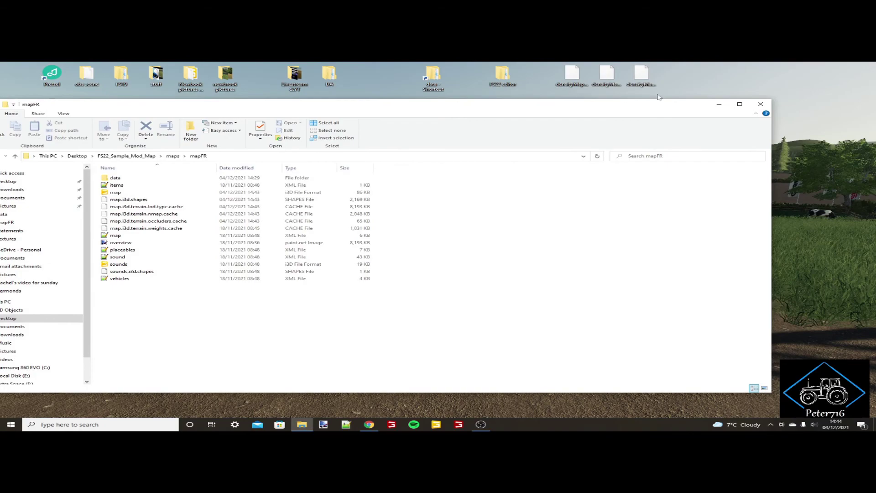
{"action": "left_click", "coordinate": [763, 103]}
{"action": "left_click_drag", "start_coordinate": [297, 145], "coordinate": [500, 154]}
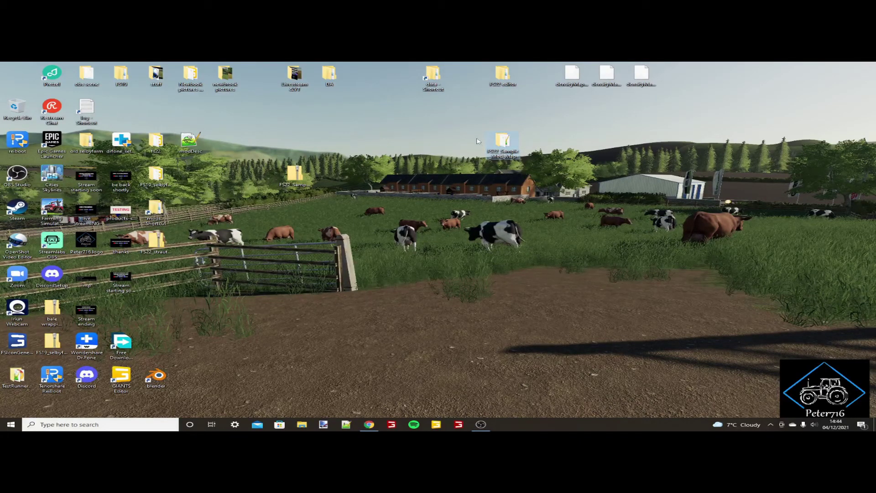
{"action": "mouse_move", "coordinate": [503, 146]}
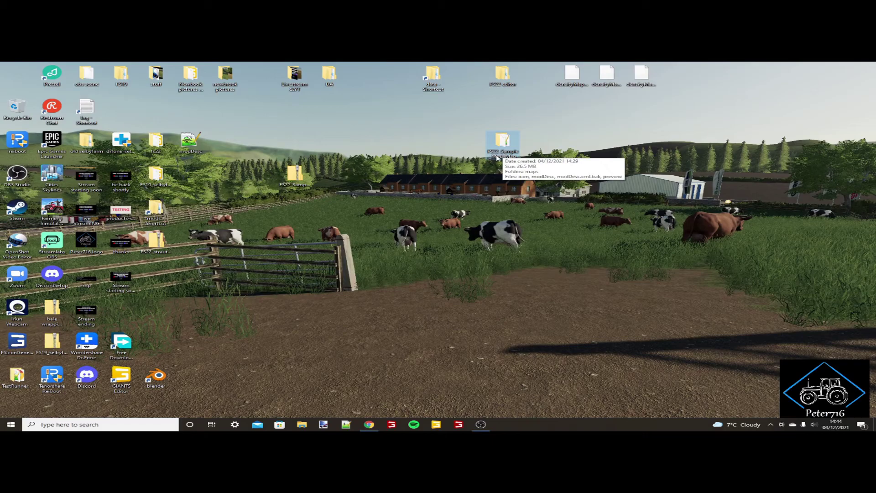
{"action": "right_click", "coordinate": [478, 200]}
{"action": "mouse_move", "coordinate": [531, 255]}
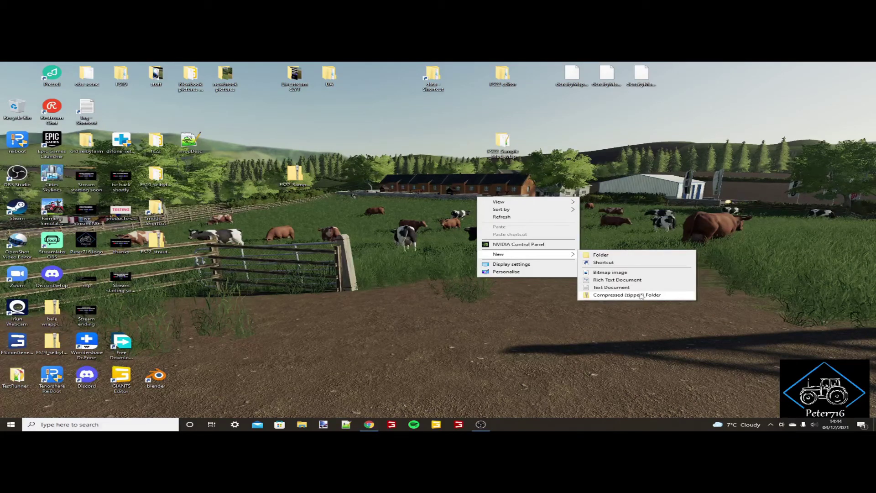
{"action": "left_click", "coordinate": [509, 170]}
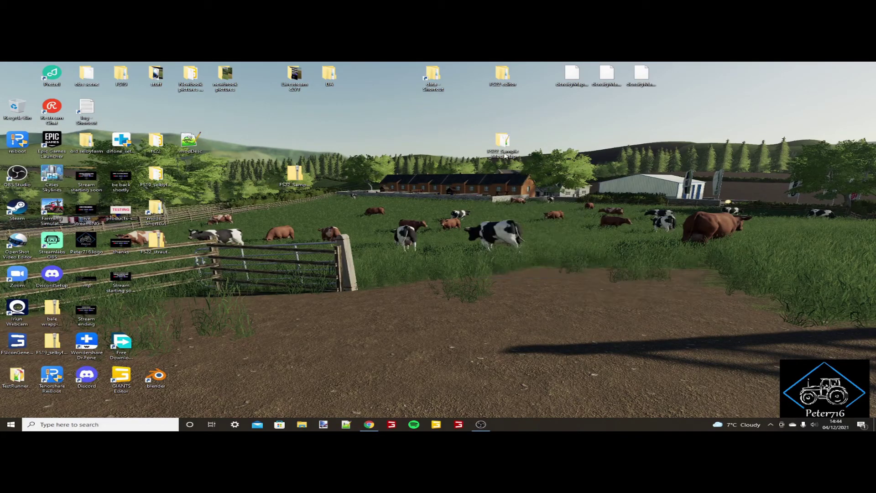
Open the FS22_Sample_Mod_Map folder to examine its files, and close it again
{"action": "double_click", "coordinate": [503, 142]}
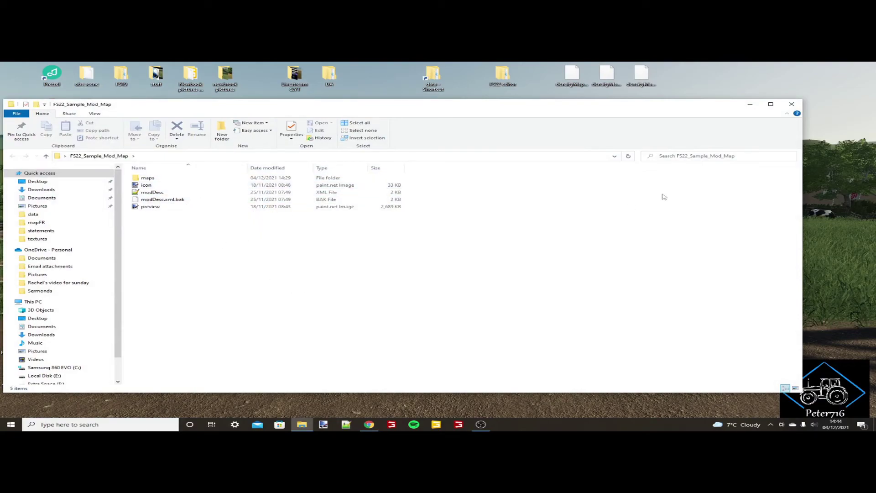
{"action": "left_click", "coordinate": [790, 106]}
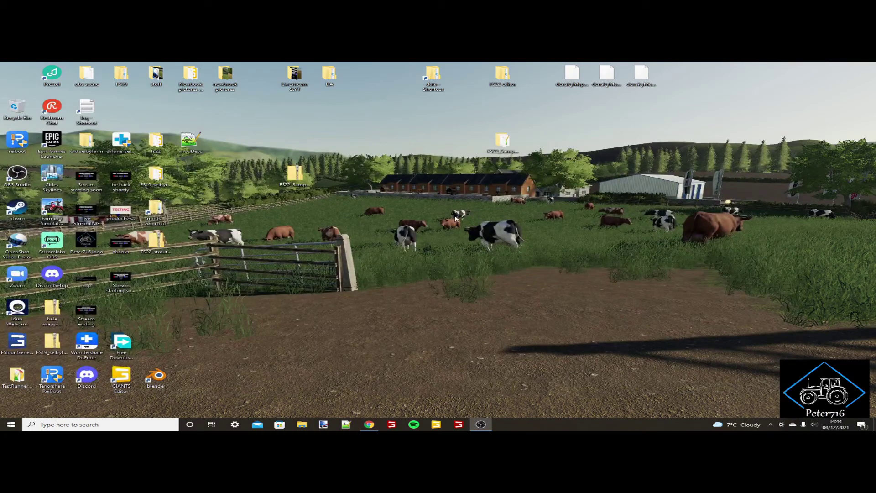